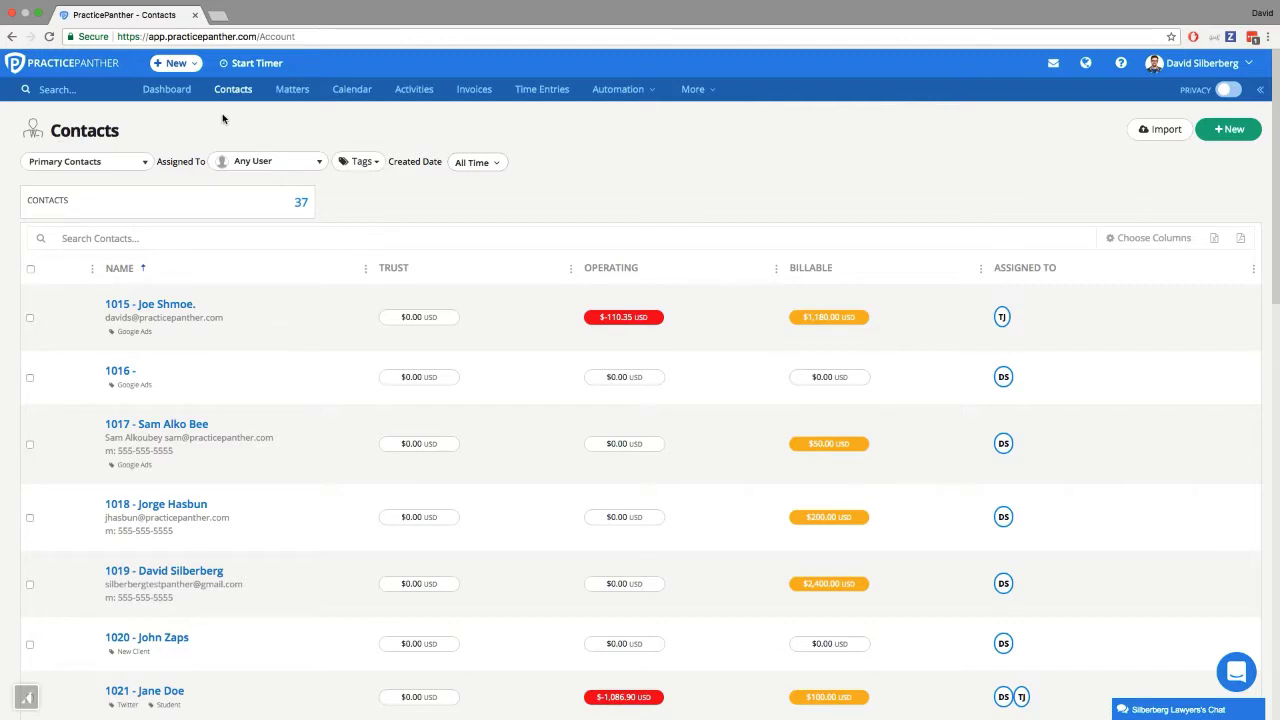
Step: Open the custom fields page in the account settings
left_click(1179, 66)
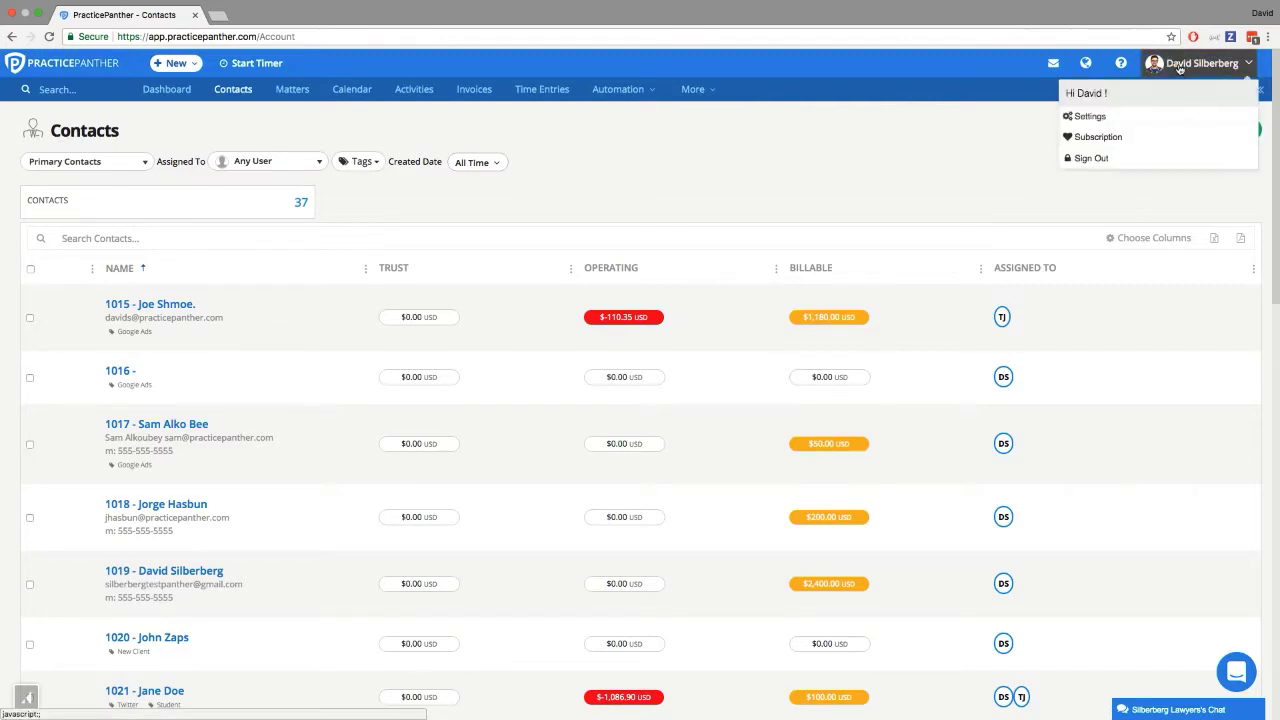
left_click(1095, 118)
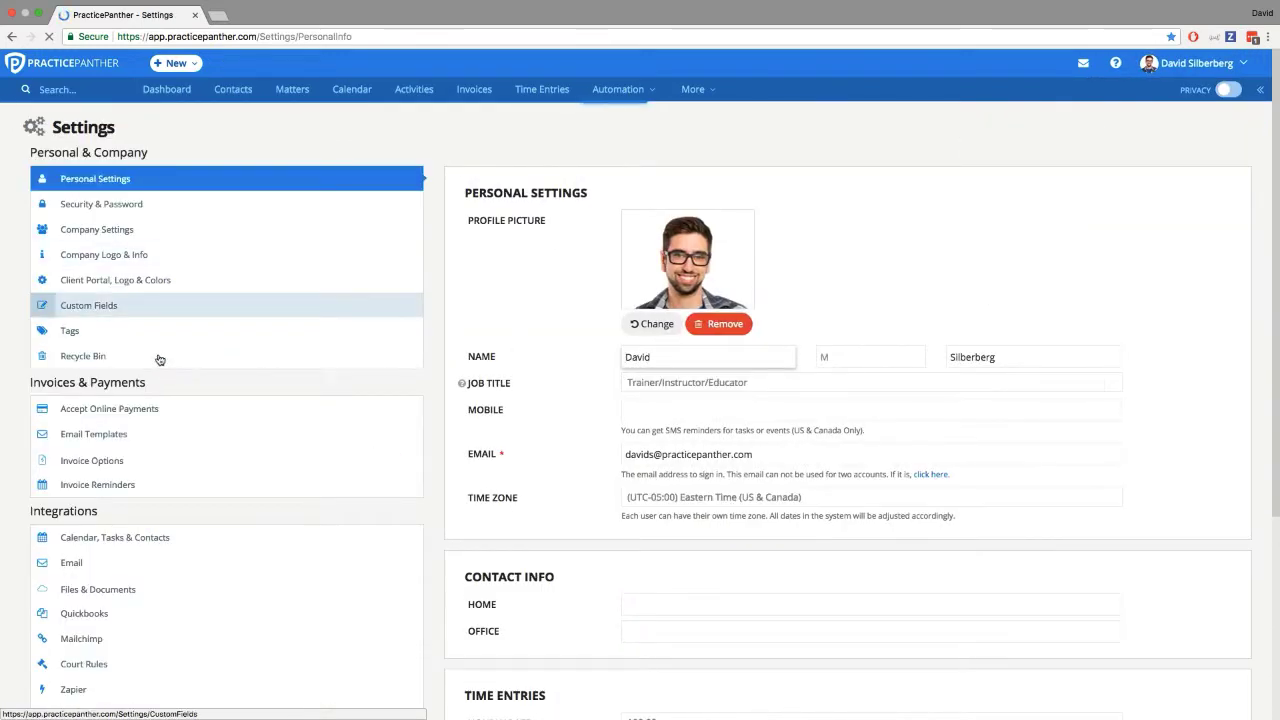
left_click(145, 308)
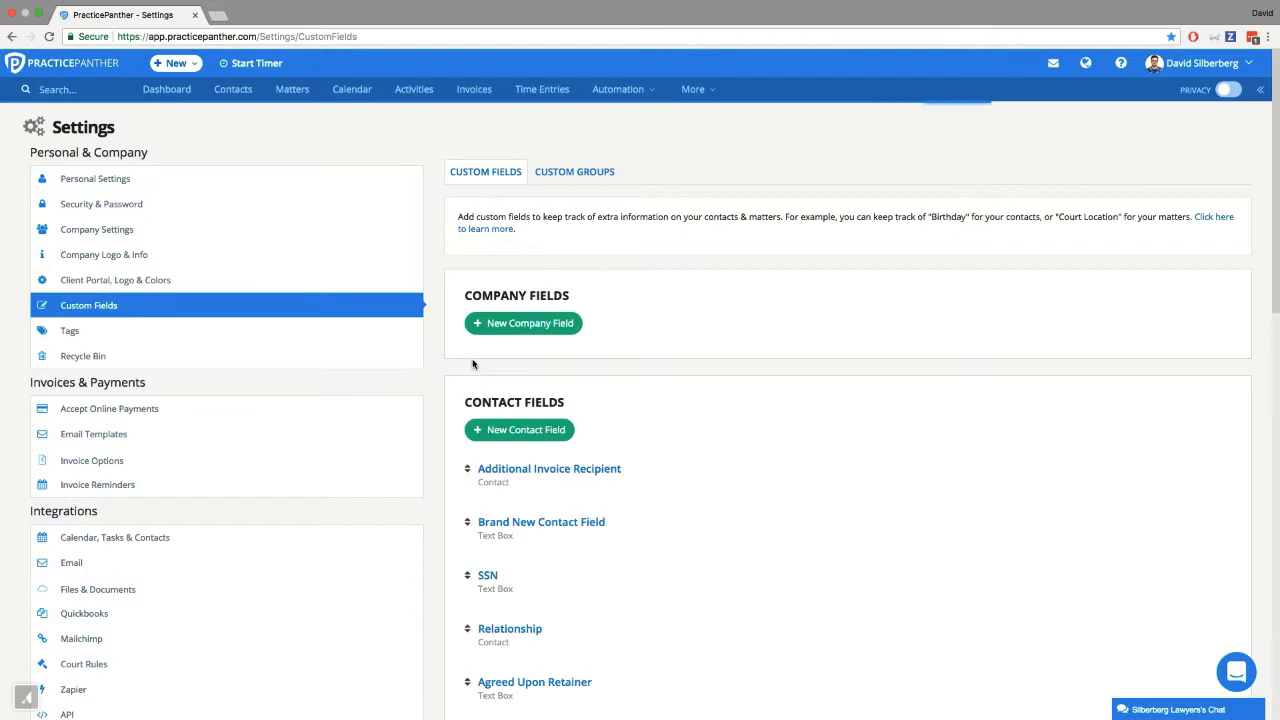
Step: Look through the existing contact fields and matter fields in the custom fields list
scroll(470, 360, "down", 3)
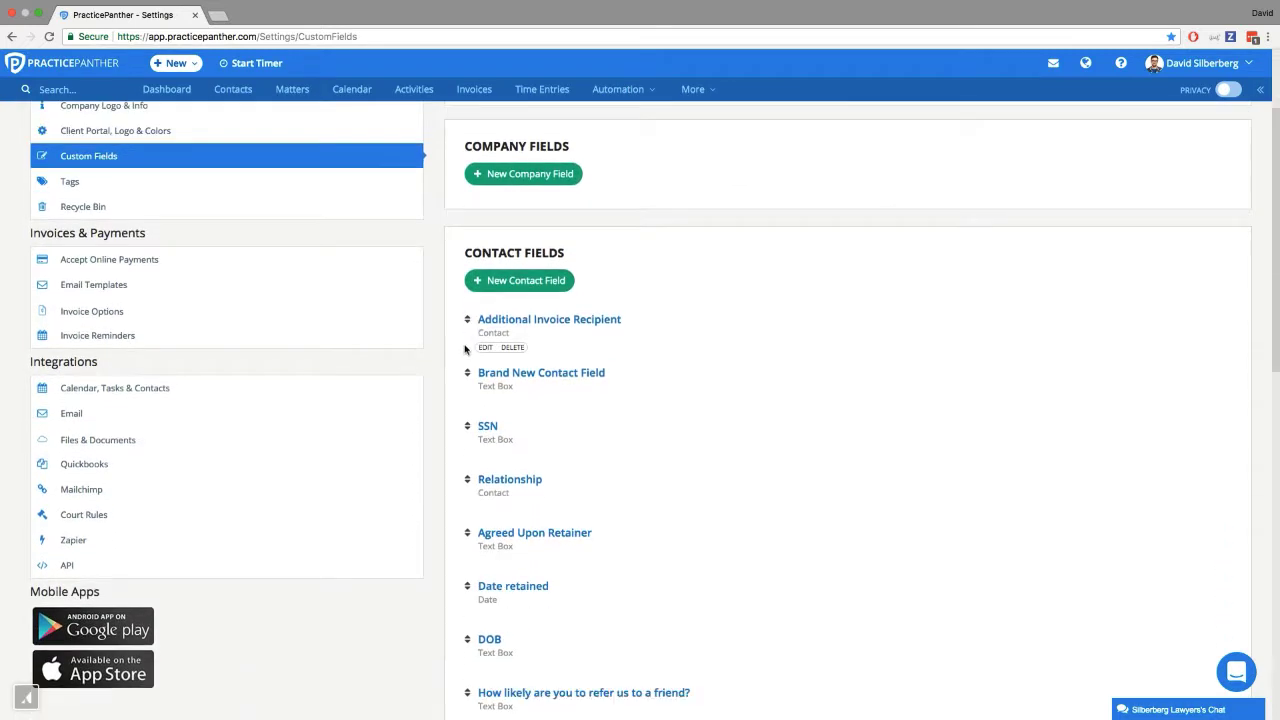
scroll(465, 348, "down", 1)
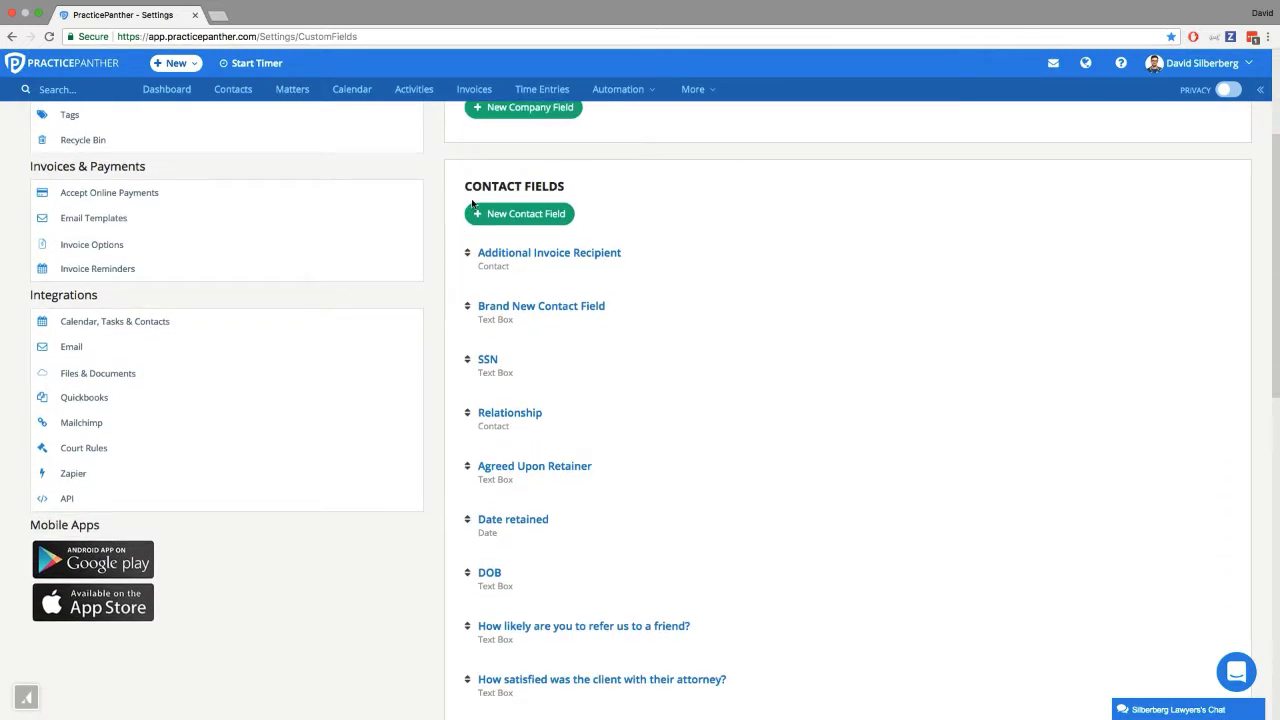
double_click(511, 186)
left_click(513, 190)
scroll(505, 187, "down", 1)
scroll(429, 277, "down", 5)
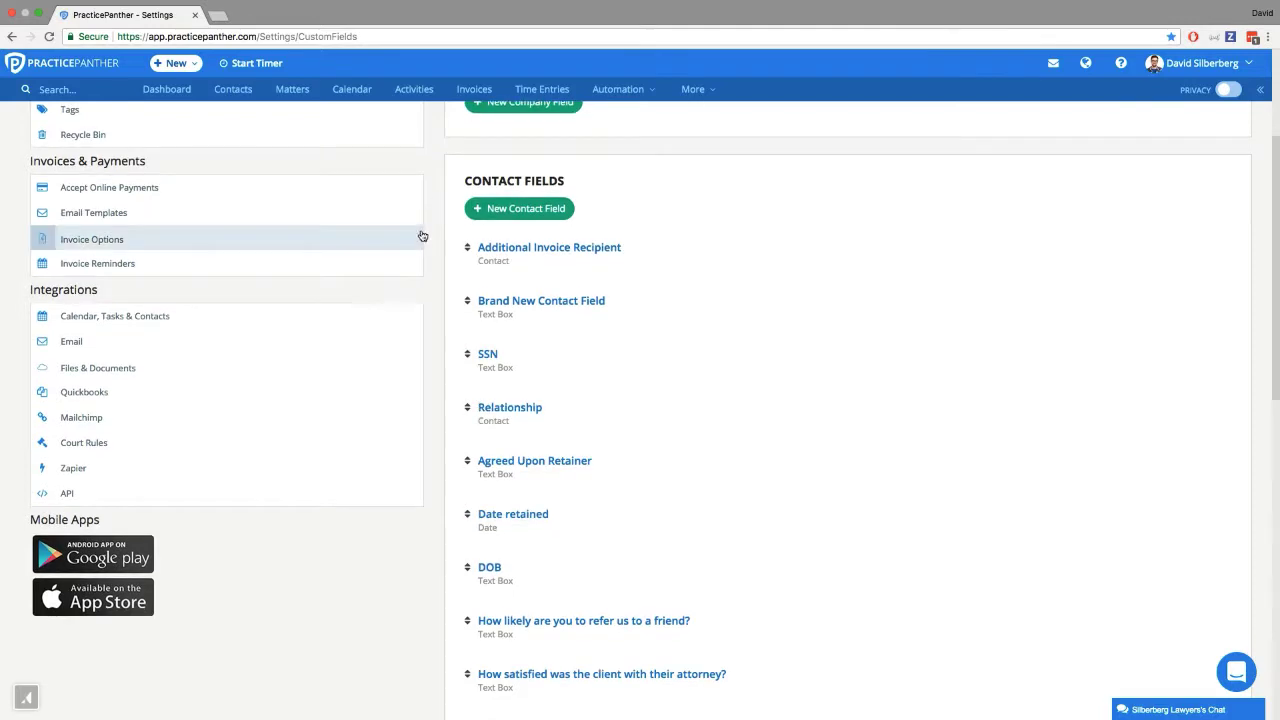
scroll(429, 277, "down", 5)
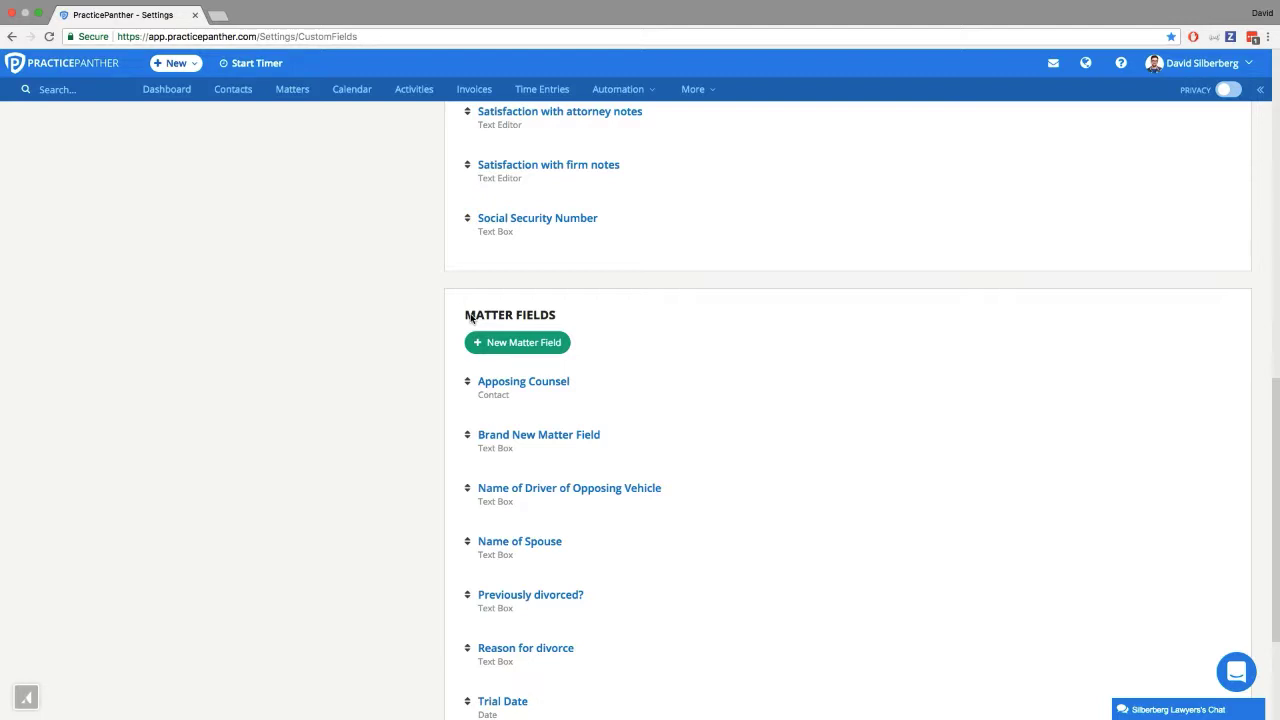
scroll(421, 345, "down", 2)
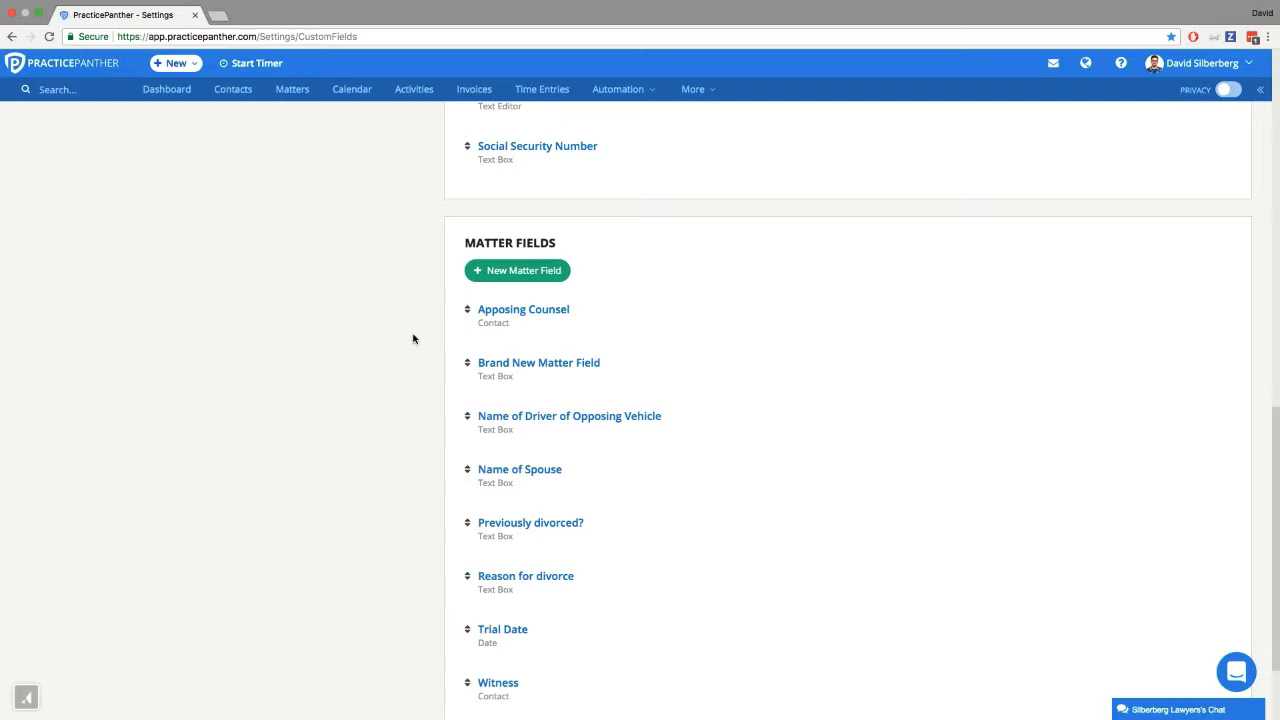
Step: Start a new custom matter field named "Date Divorce Requested" and set its type to Date
left_click(494, 272)
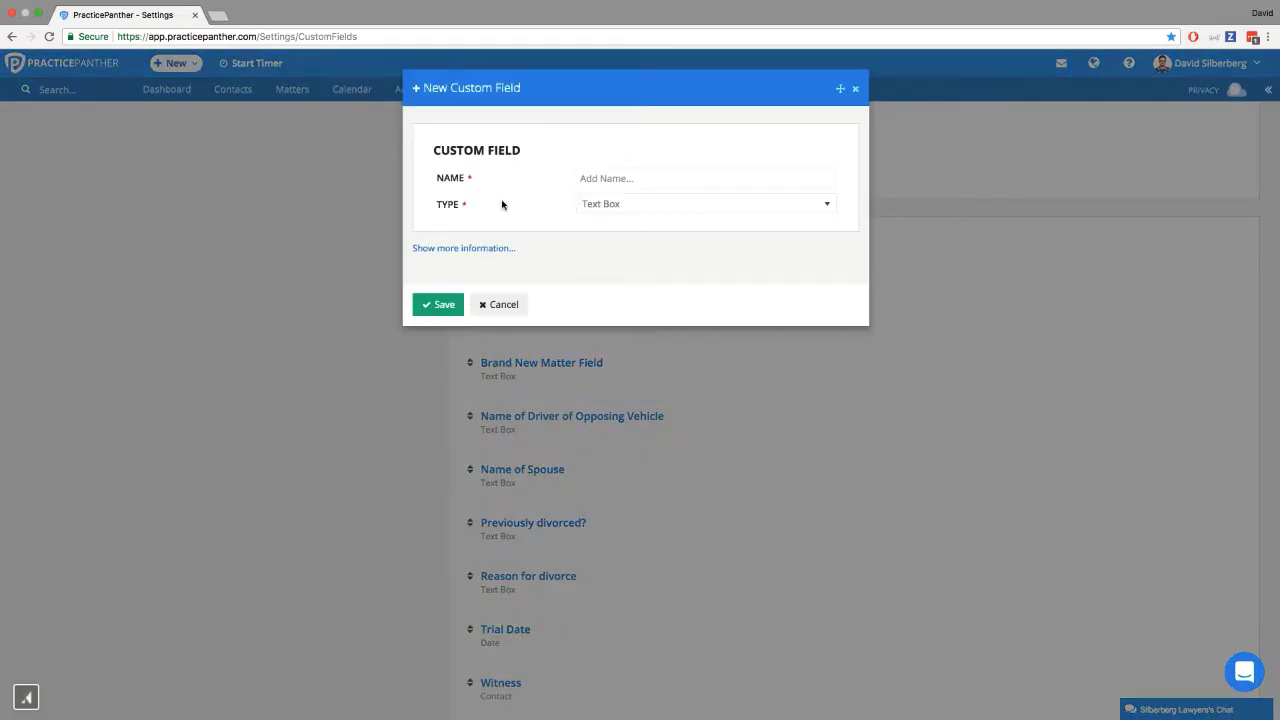
left_click(580, 175)
left_click(596, 175)
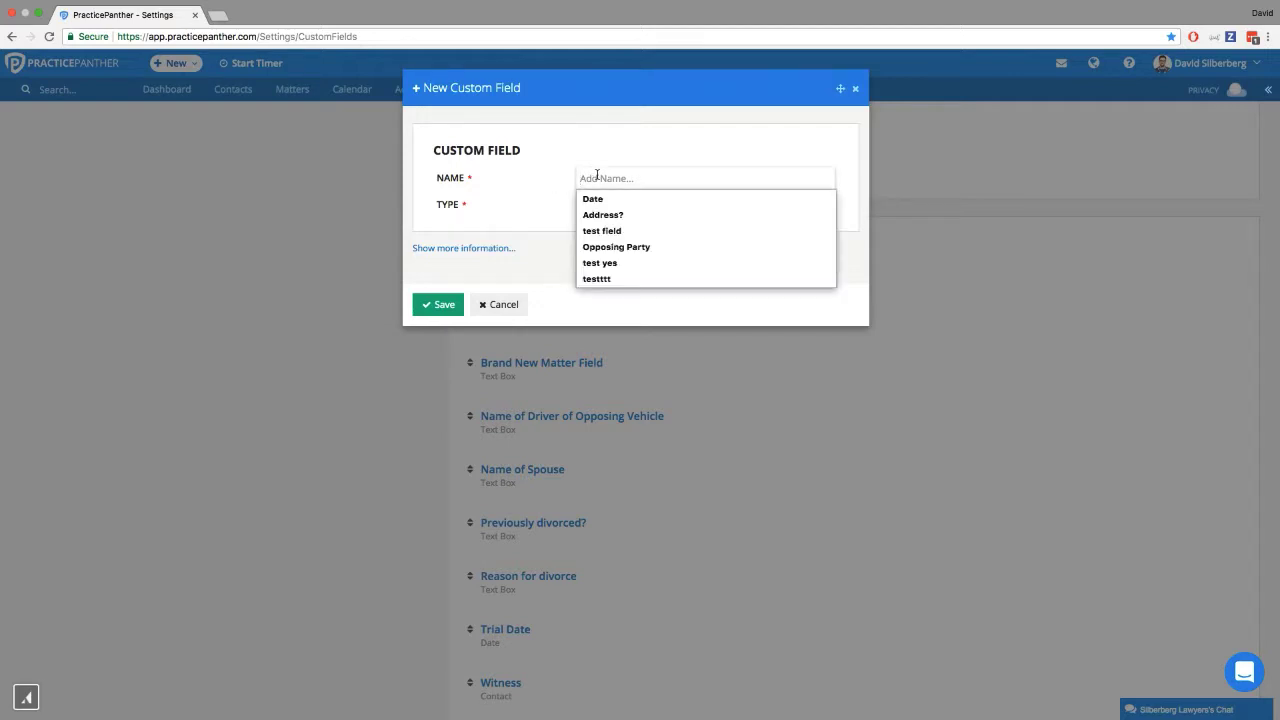
type("Date D")
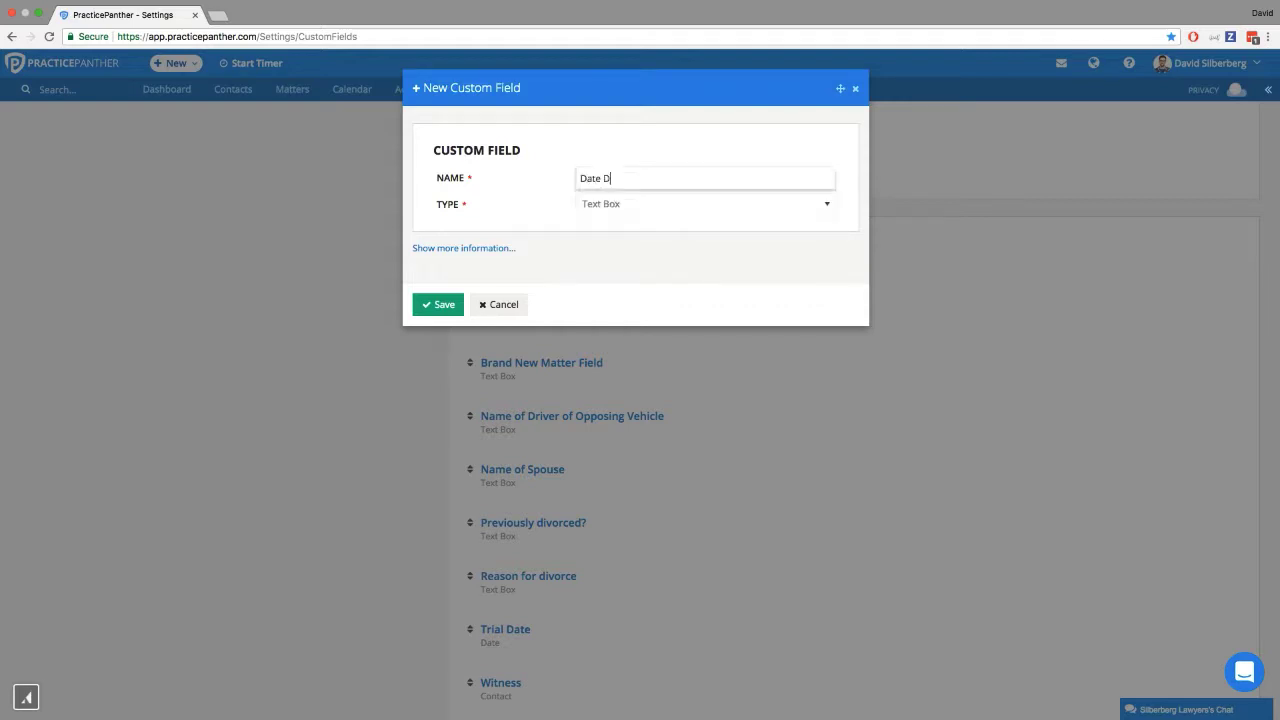
type("ivorce Requested")
left_click(640, 205)
left_click(597, 272)
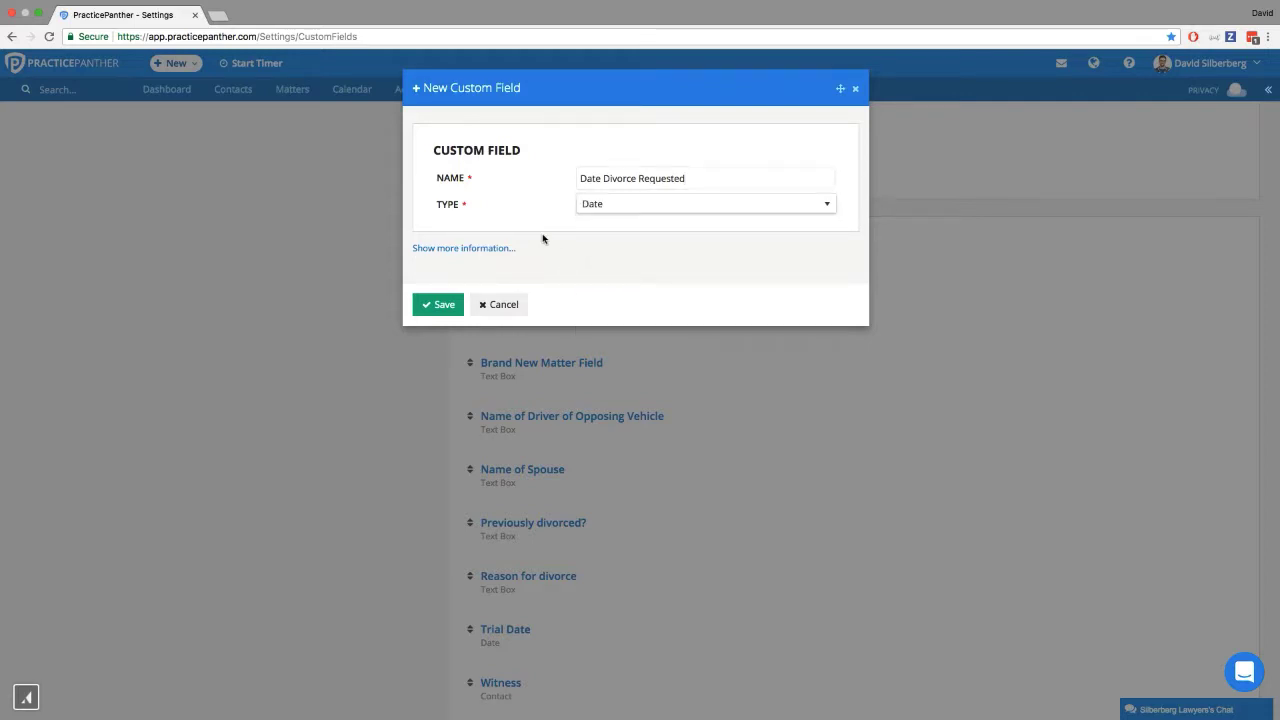
Step: Show the new field's extra options, set Always Visible to No, and save the field
left_click(490, 249)
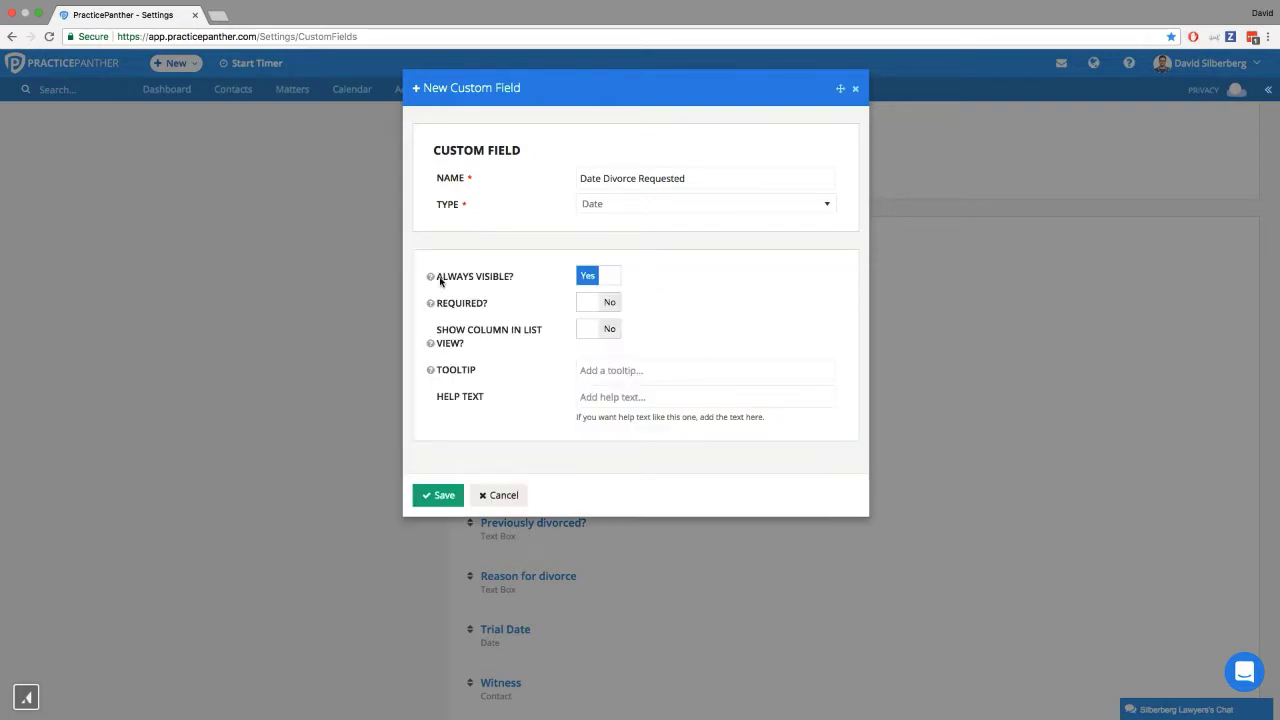
left_click_drag(438, 277, 525, 277)
left_click(552, 269)
left_click(587, 274)
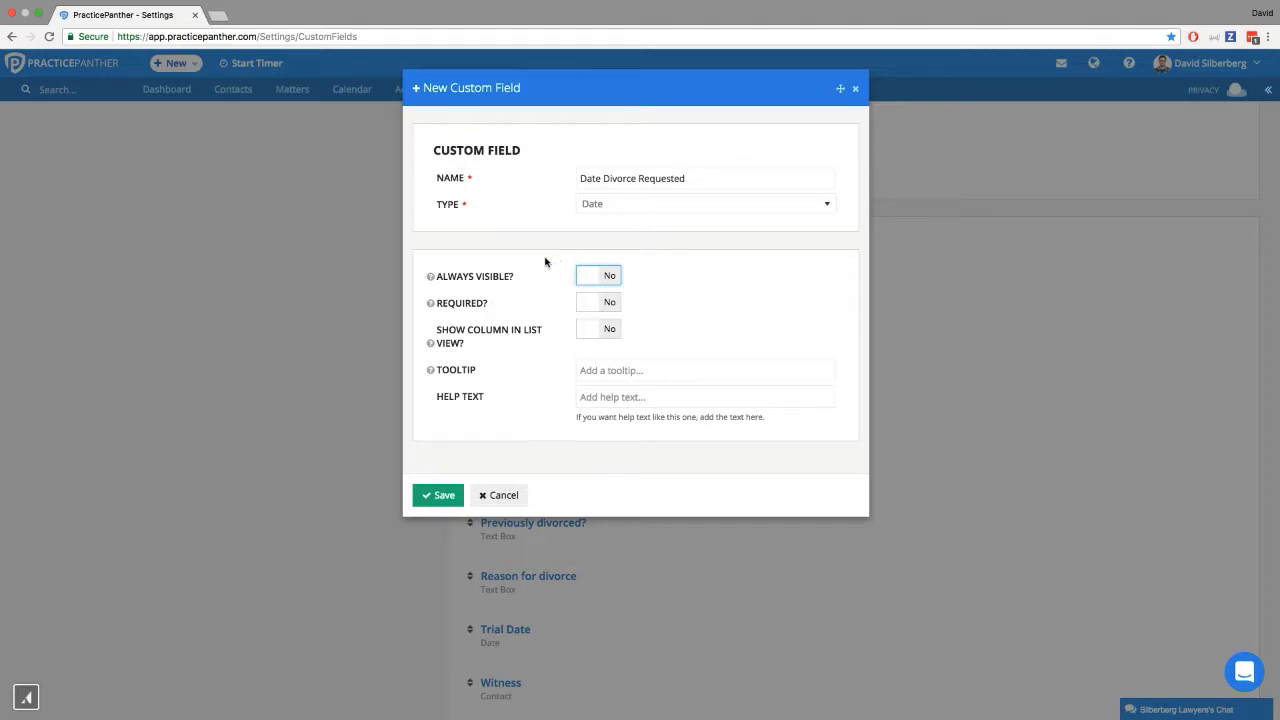
left_click(514, 278)
left_click(609, 178)
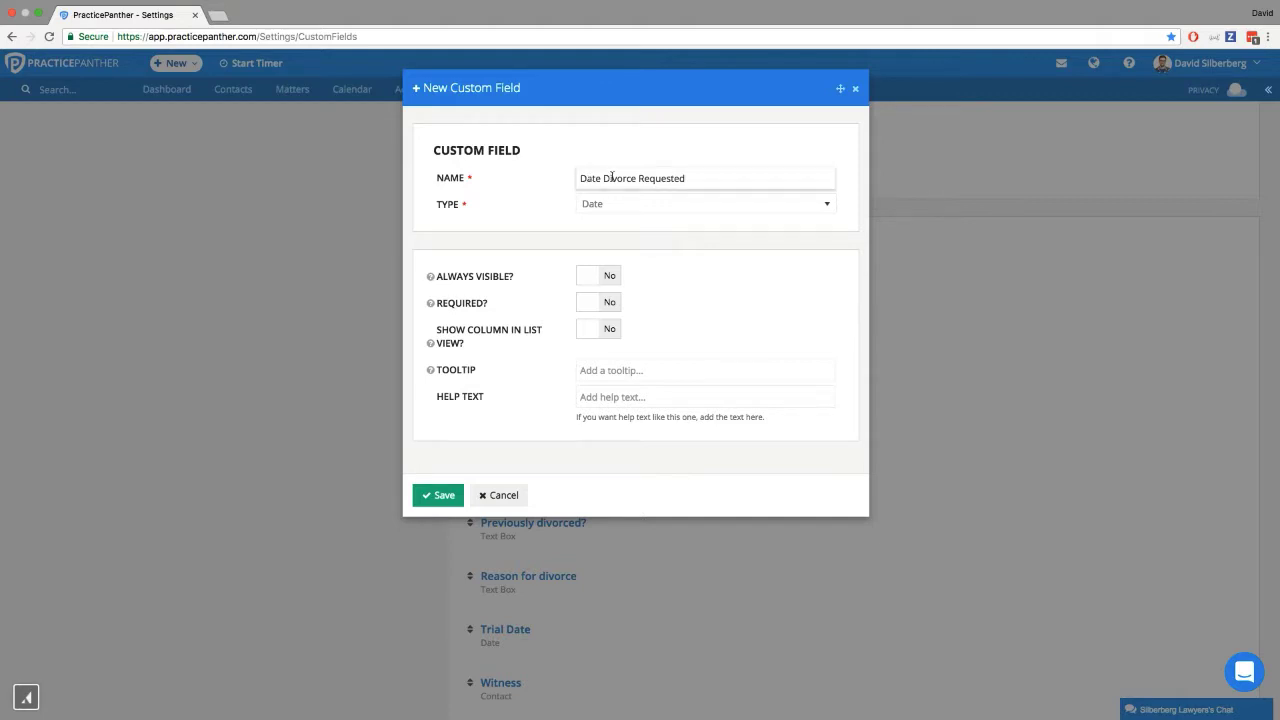
left_click_drag(609, 178, 637, 178)
left_click(560, 201)
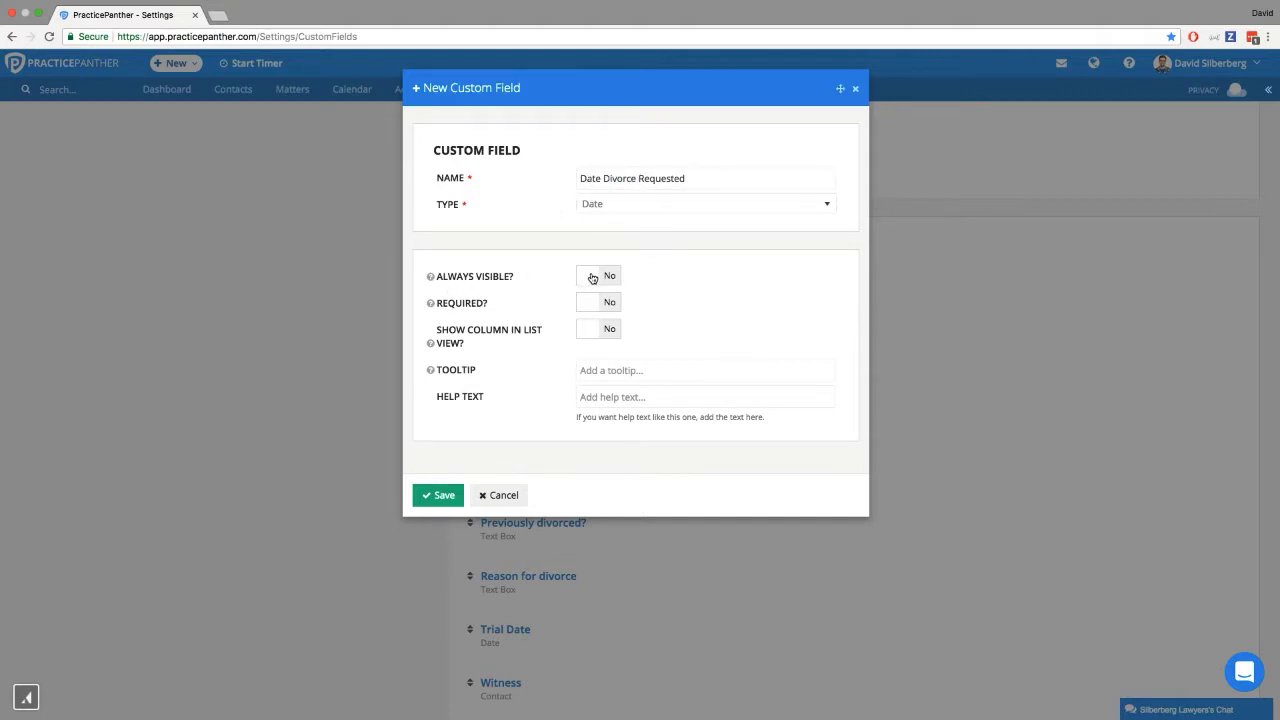
left_click(438, 497)
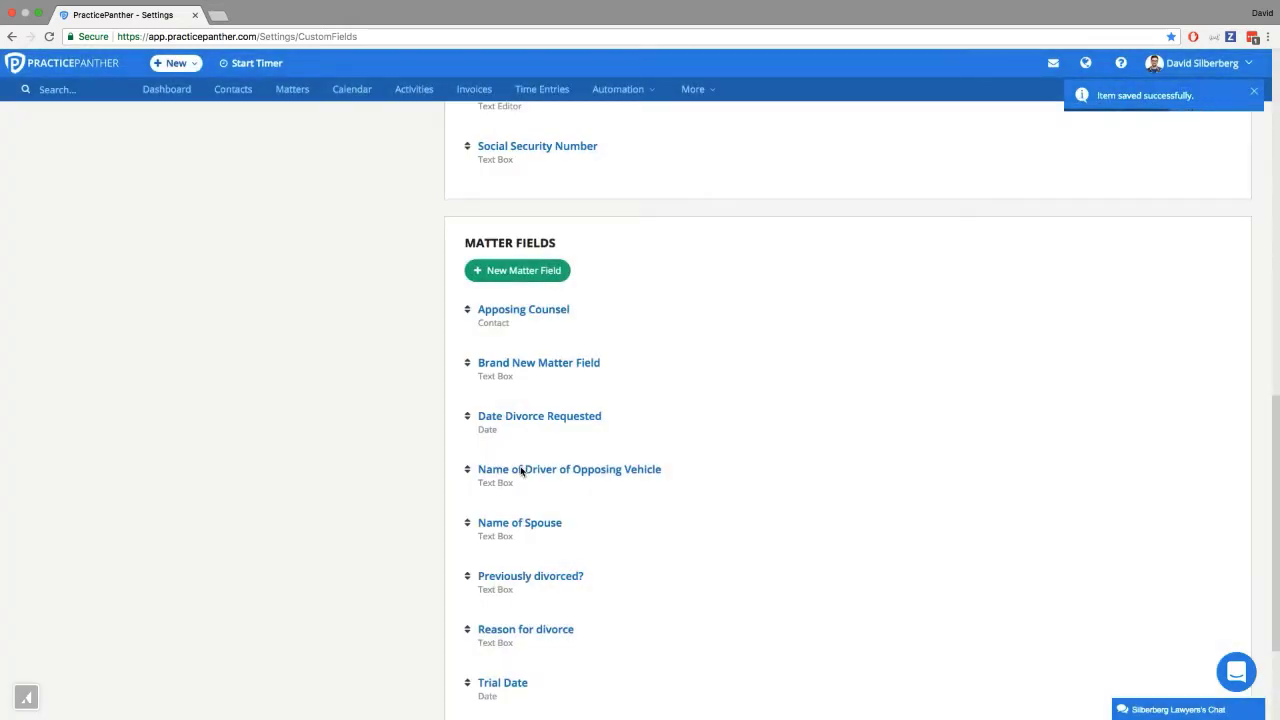
Step: Edit the matter field "Name of Driver of Opposing Vehicle", setting Always Visible to No, and save it
mouse_move(520, 471)
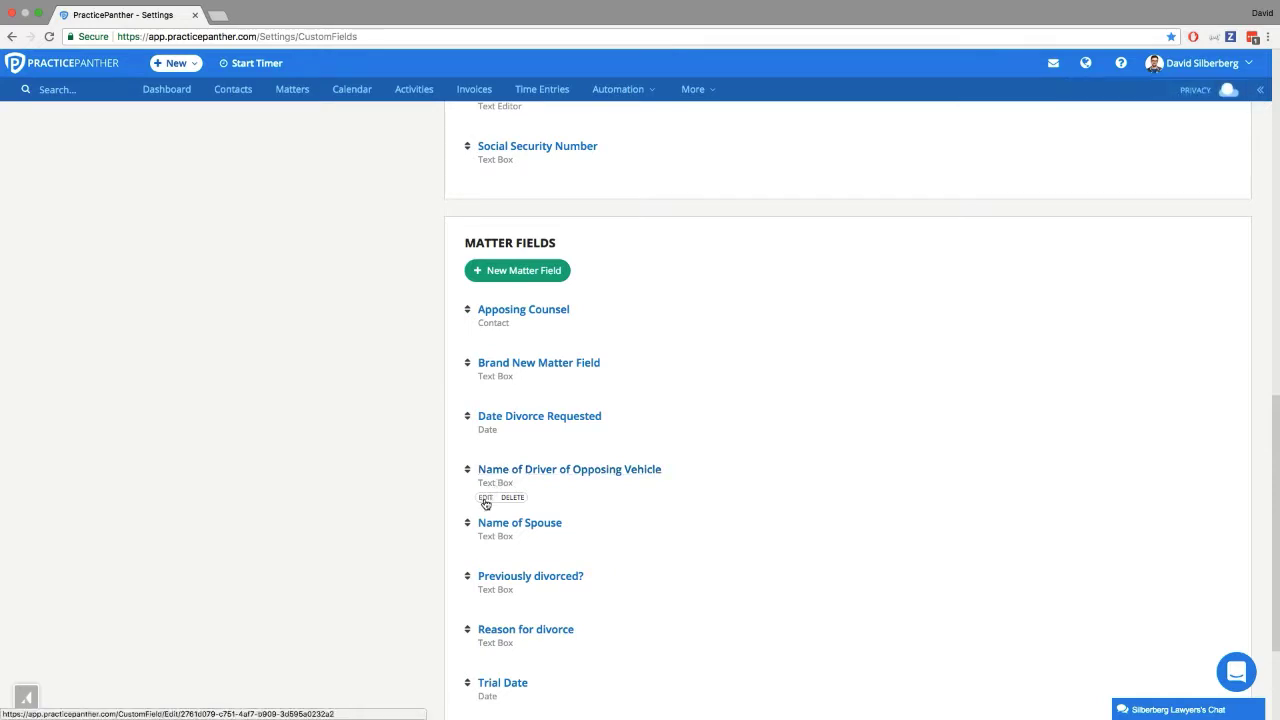
left_click(486, 500)
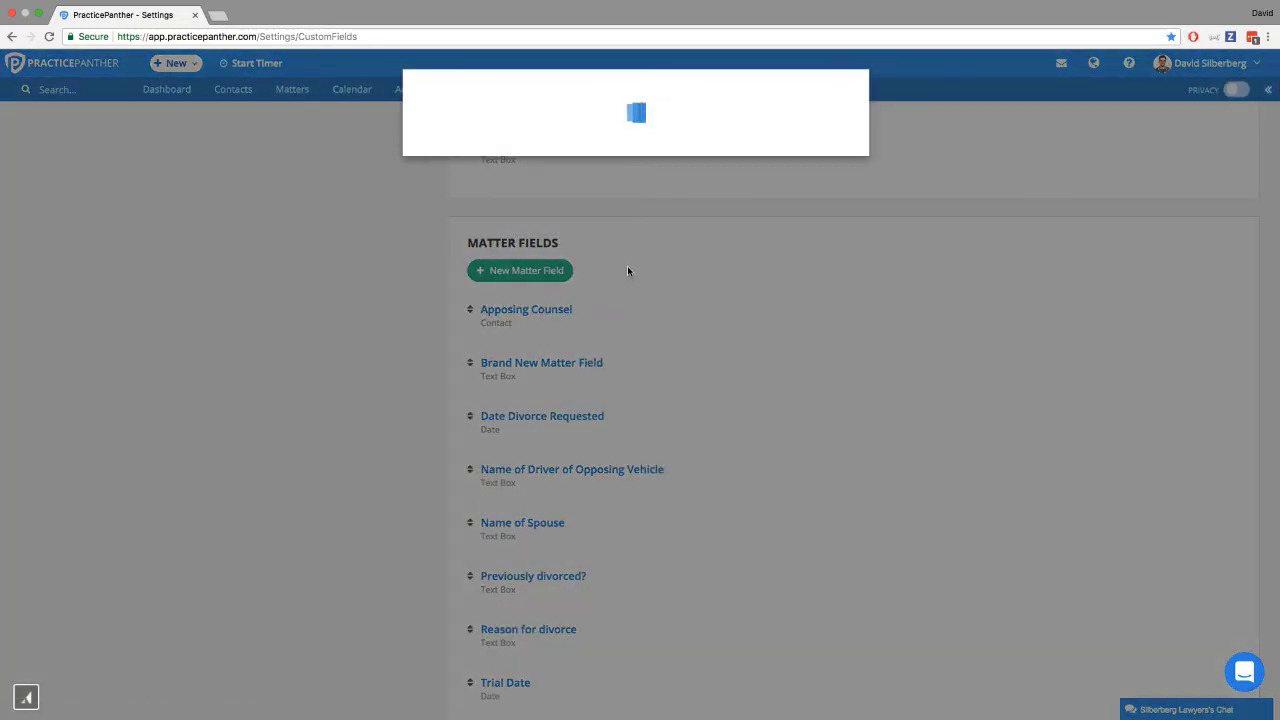
left_click(491, 250)
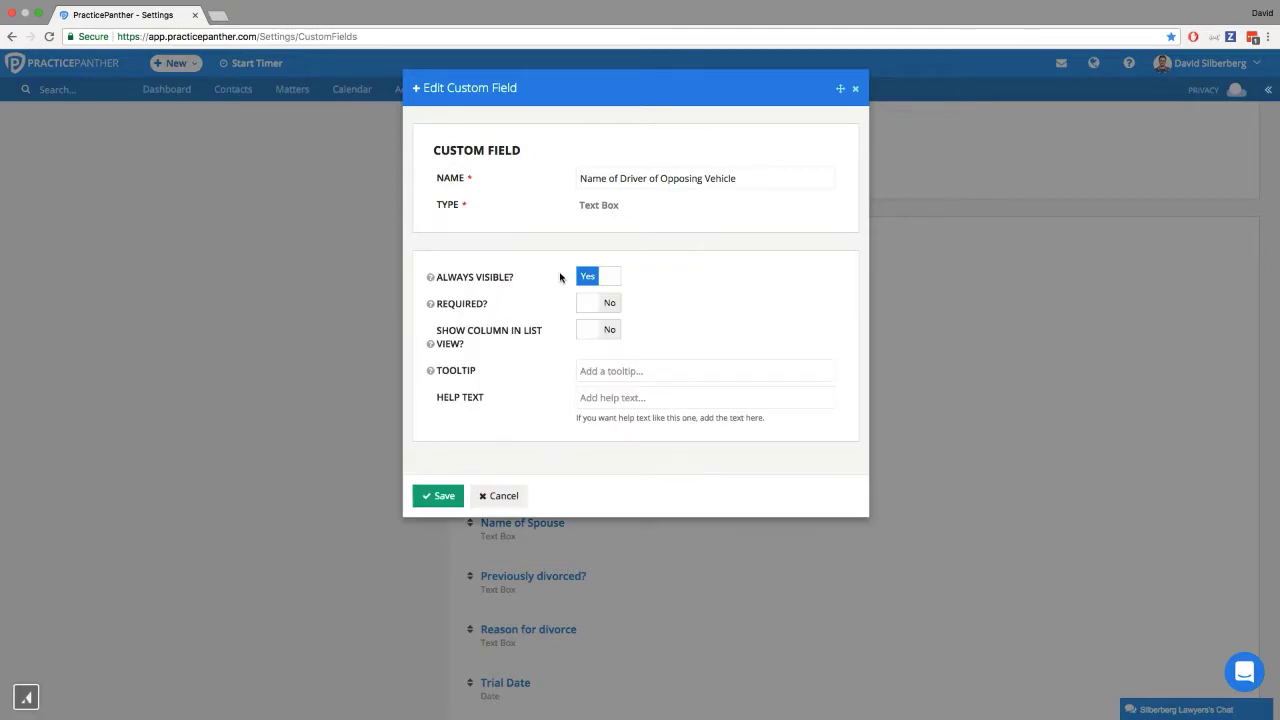
left_click(588, 277)
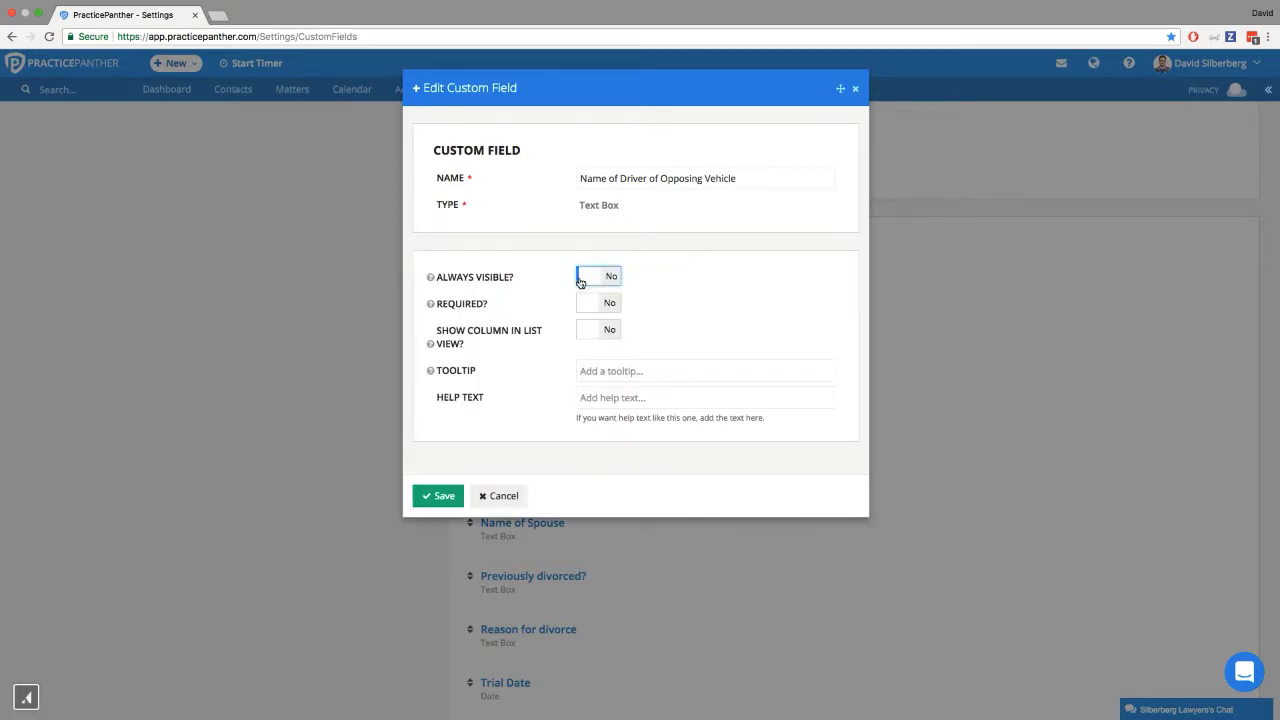
left_click(436, 497)
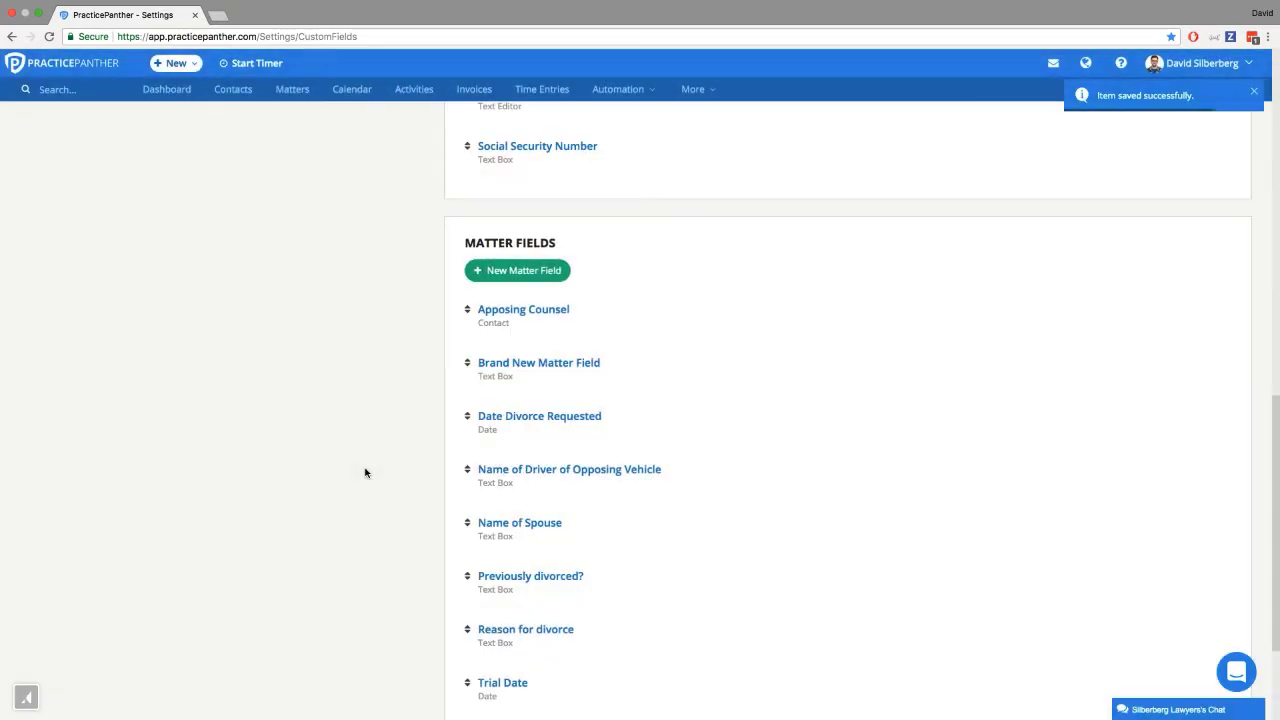
Step: Switch to the custom groups settings and review the contact groups and matter groups
scroll(363, 453, "down", 2)
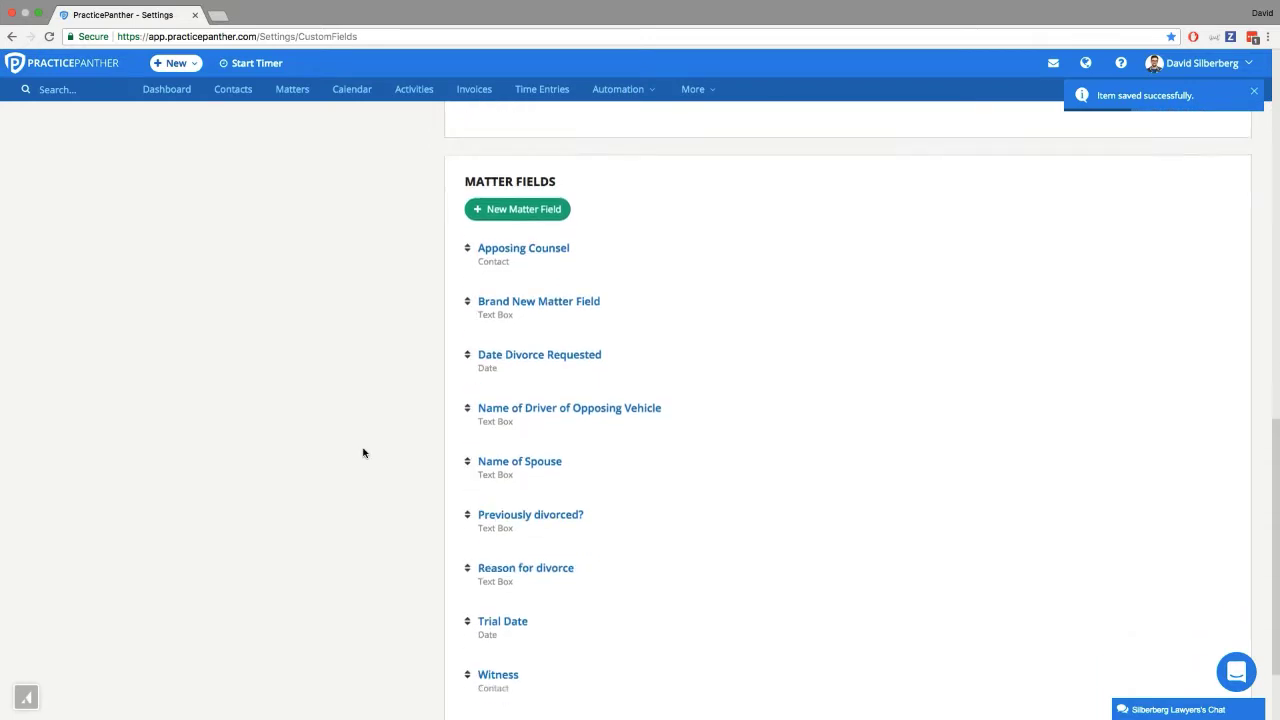
scroll(363, 453, "down", 2)
scroll(364, 451, "up", 5)
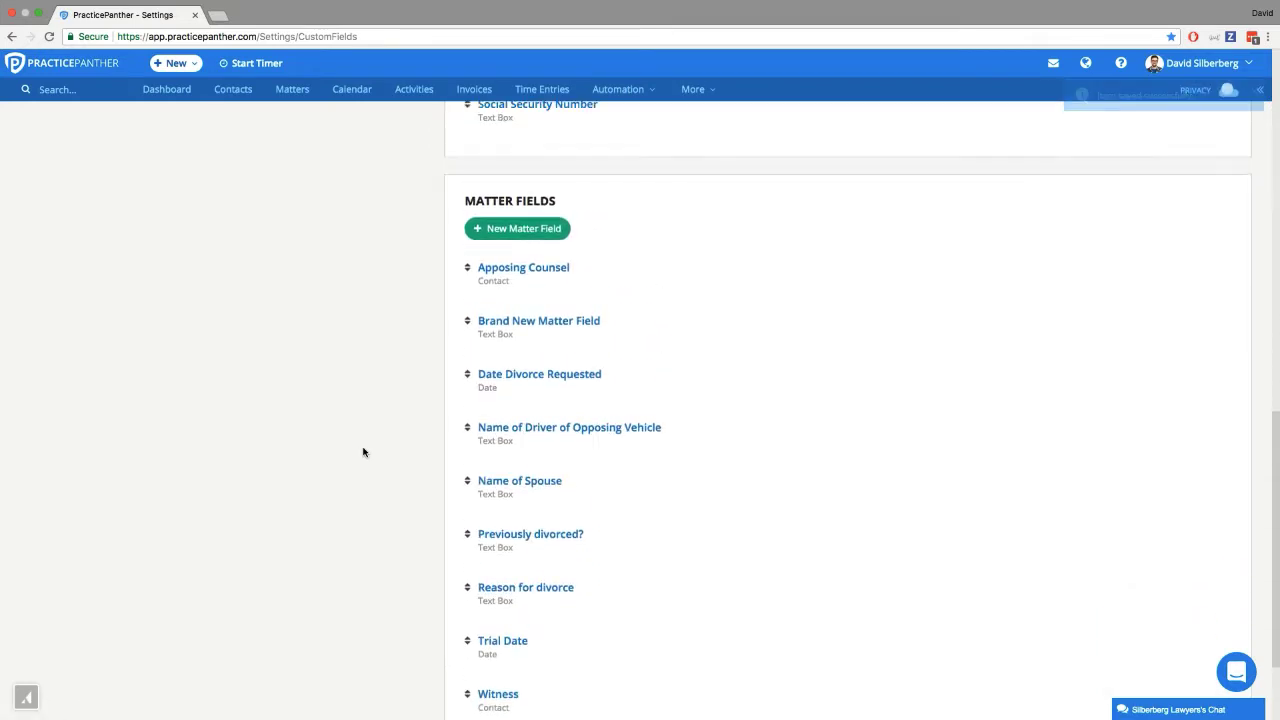
scroll(366, 445, "up", 10)
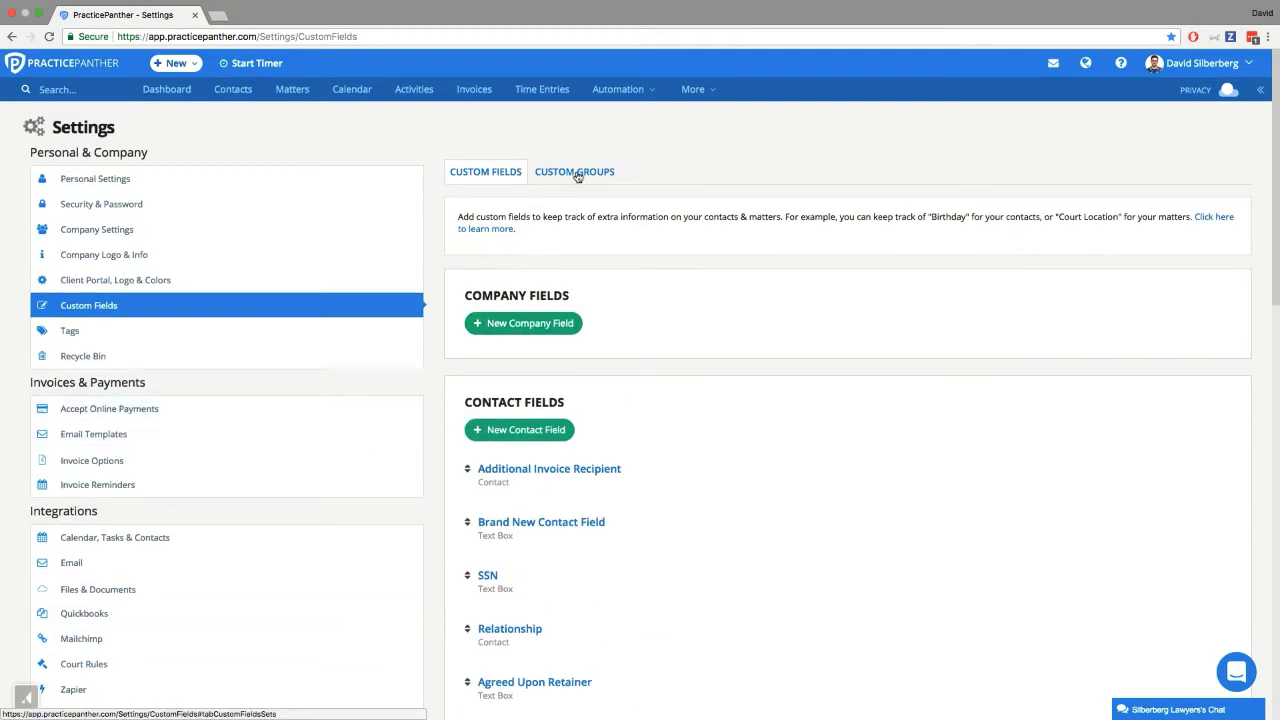
left_click(550, 175)
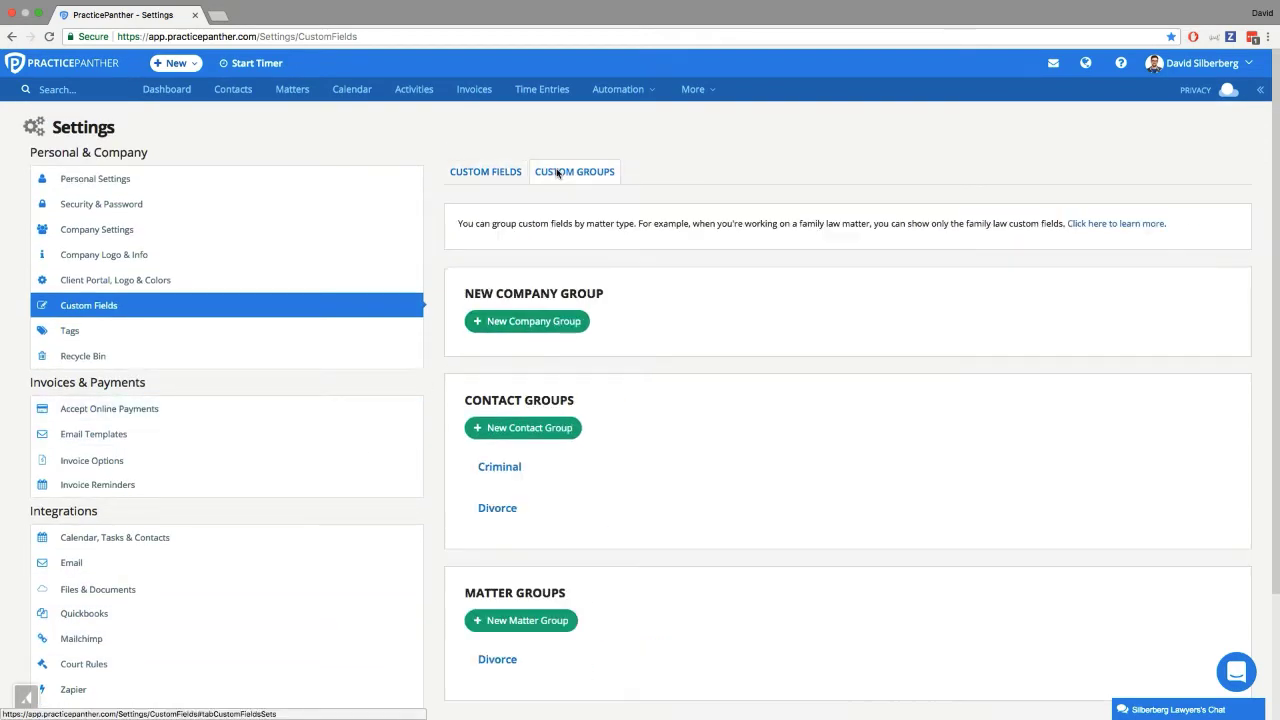
scroll(620, 285, "down", 1)
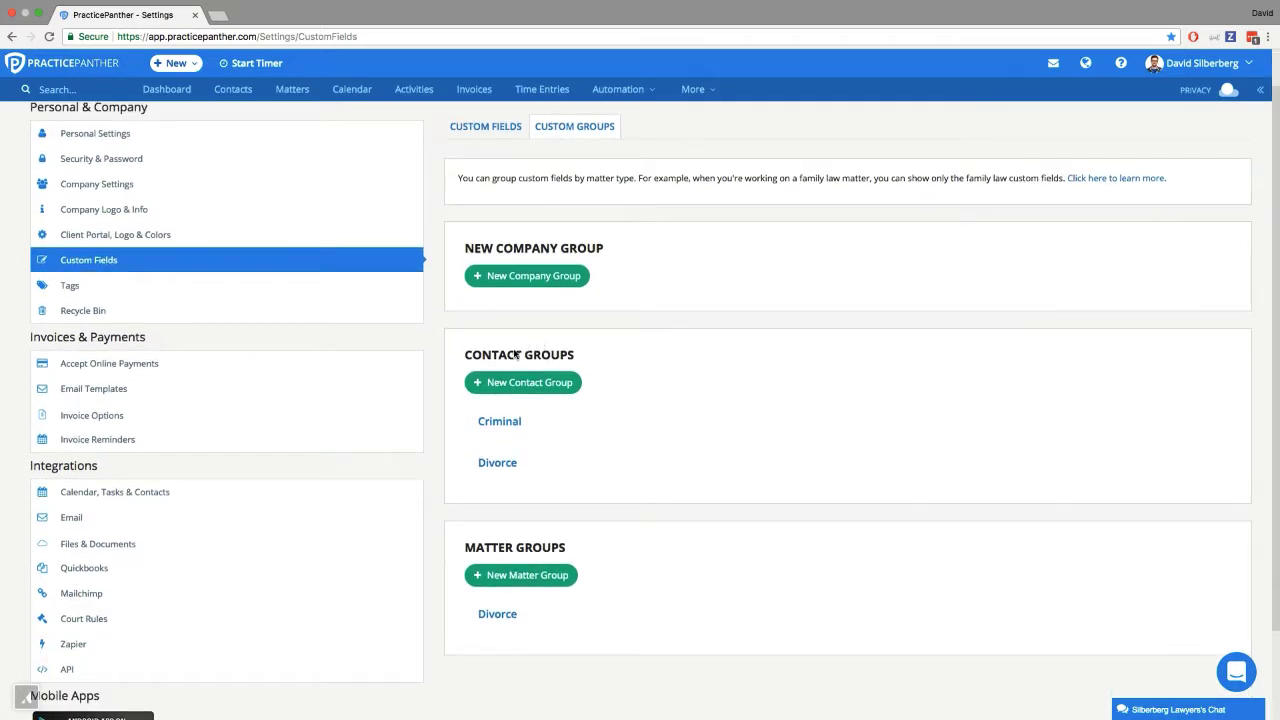
left_click_drag(473, 356, 583, 353)
left_click(583, 354)
left_click_drag(460, 555, 574, 551)
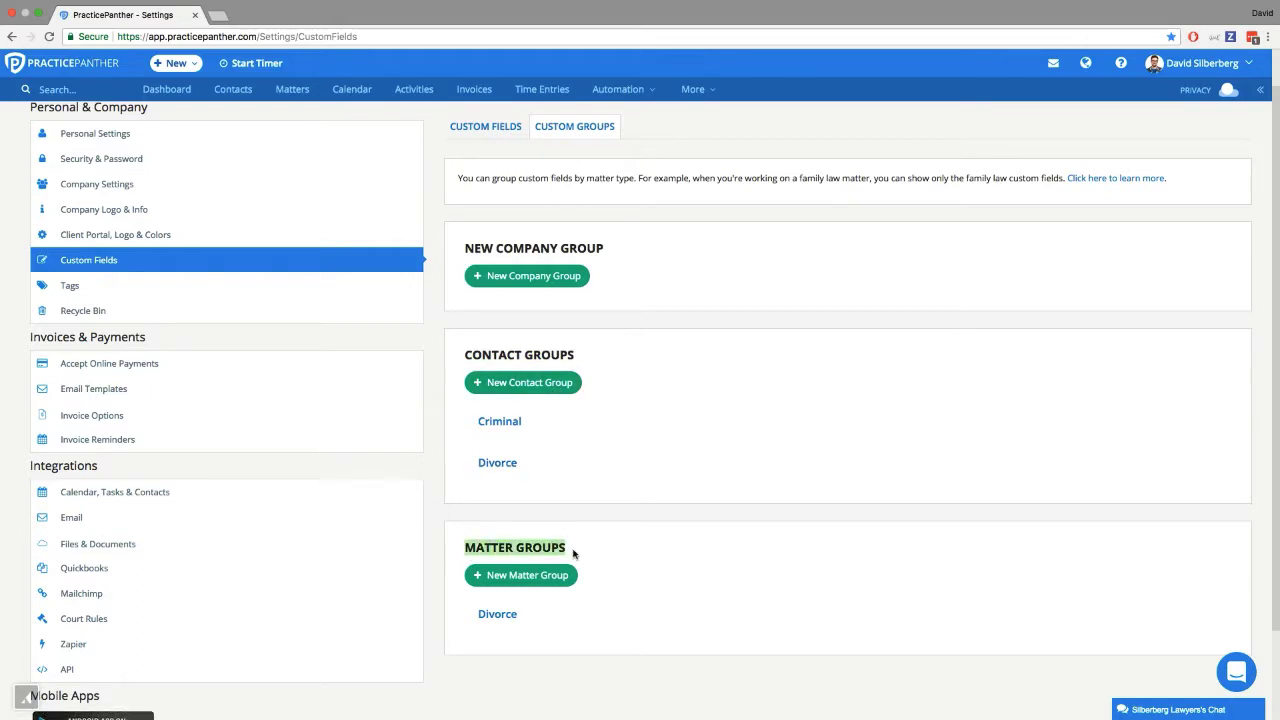
left_click(577, 540)
Step: Edit the Divorce matter group to include the Date Divorce Requested field and save the group
scroll(577, 538, "down", 2)
mouse_move(520, 528)
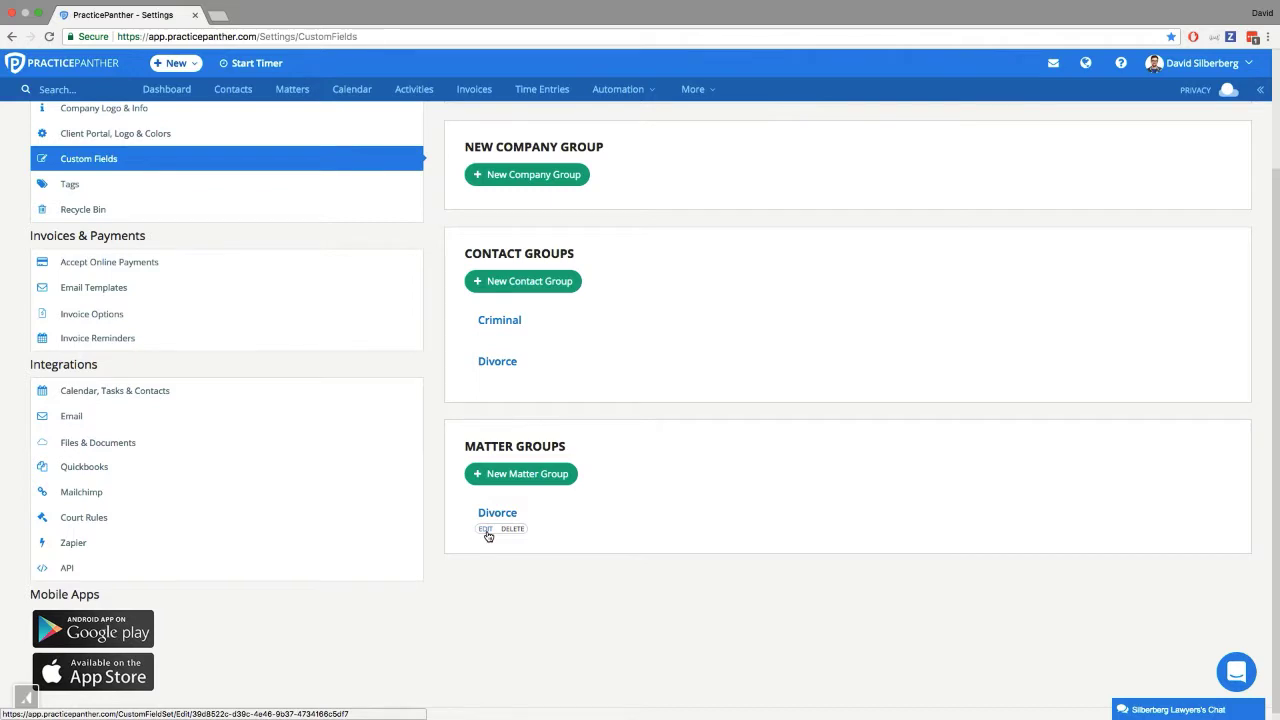
left_click(486, 529)
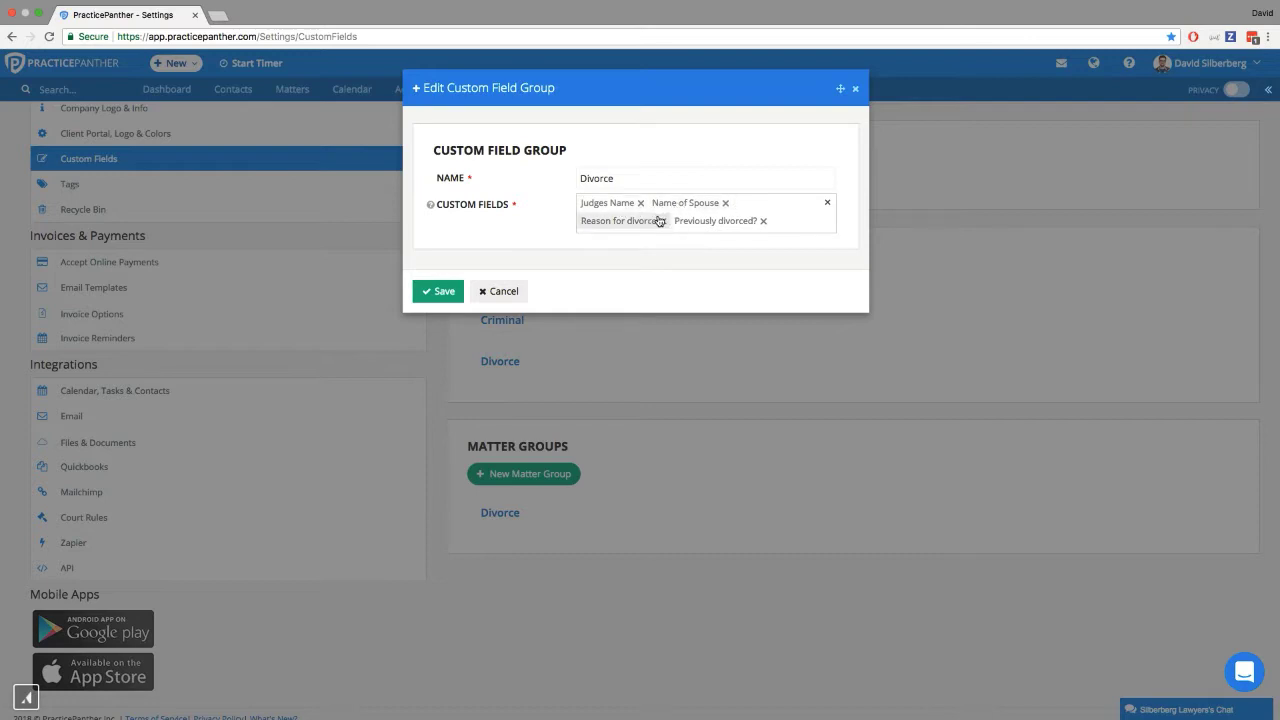
left_click(793, 228)
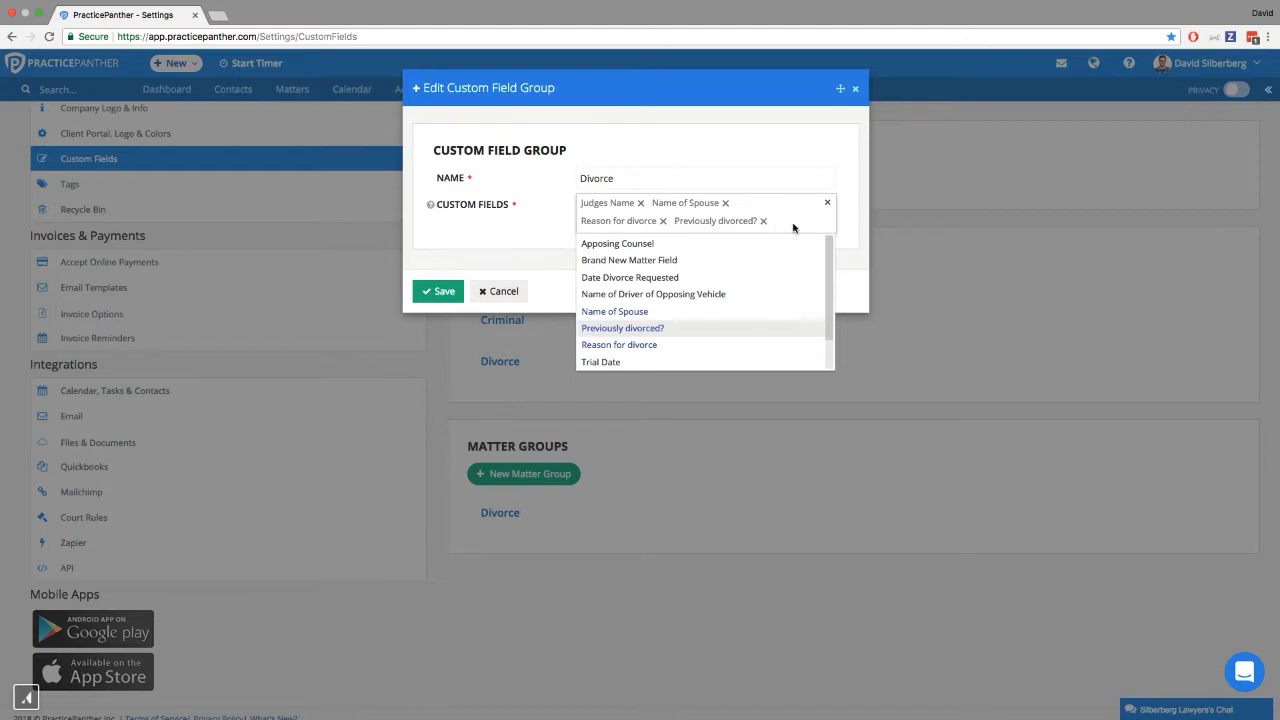
mouse_move(829, 252)
left_mouse_down()
mouse_move(827, 301)
mouse_move(828, 250)
left_mouse_up()
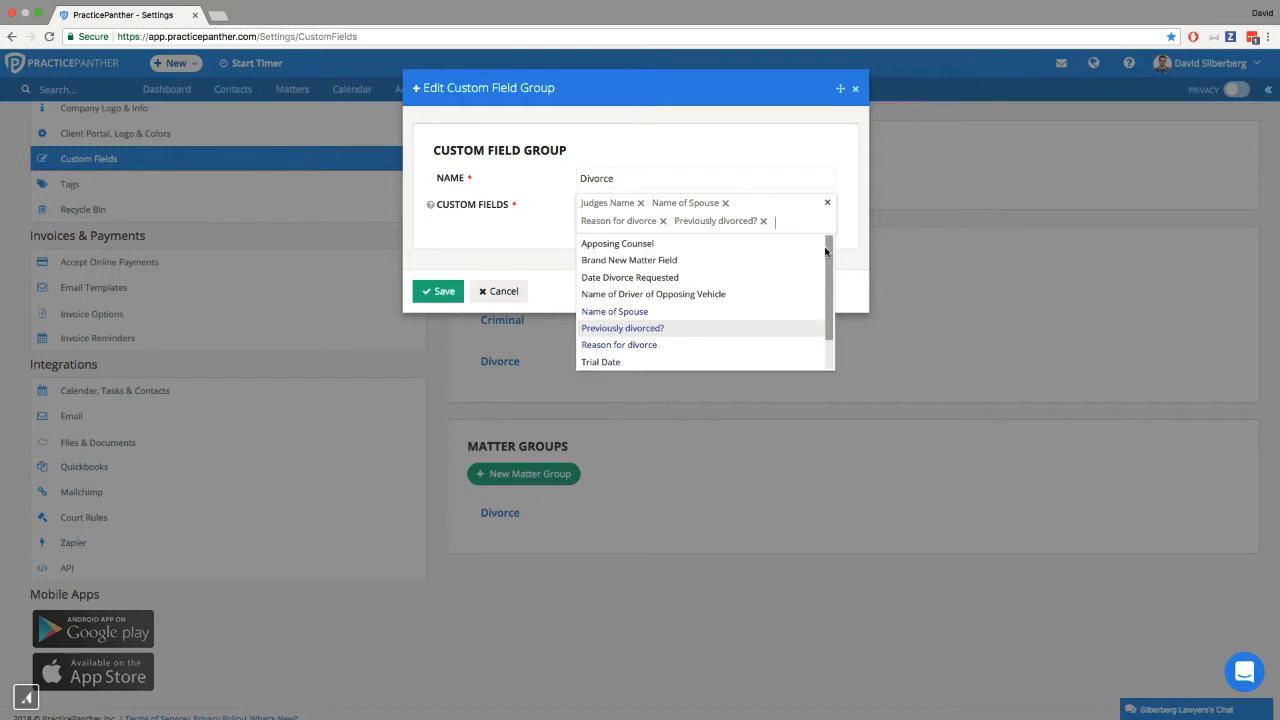
left_click(680, 283)
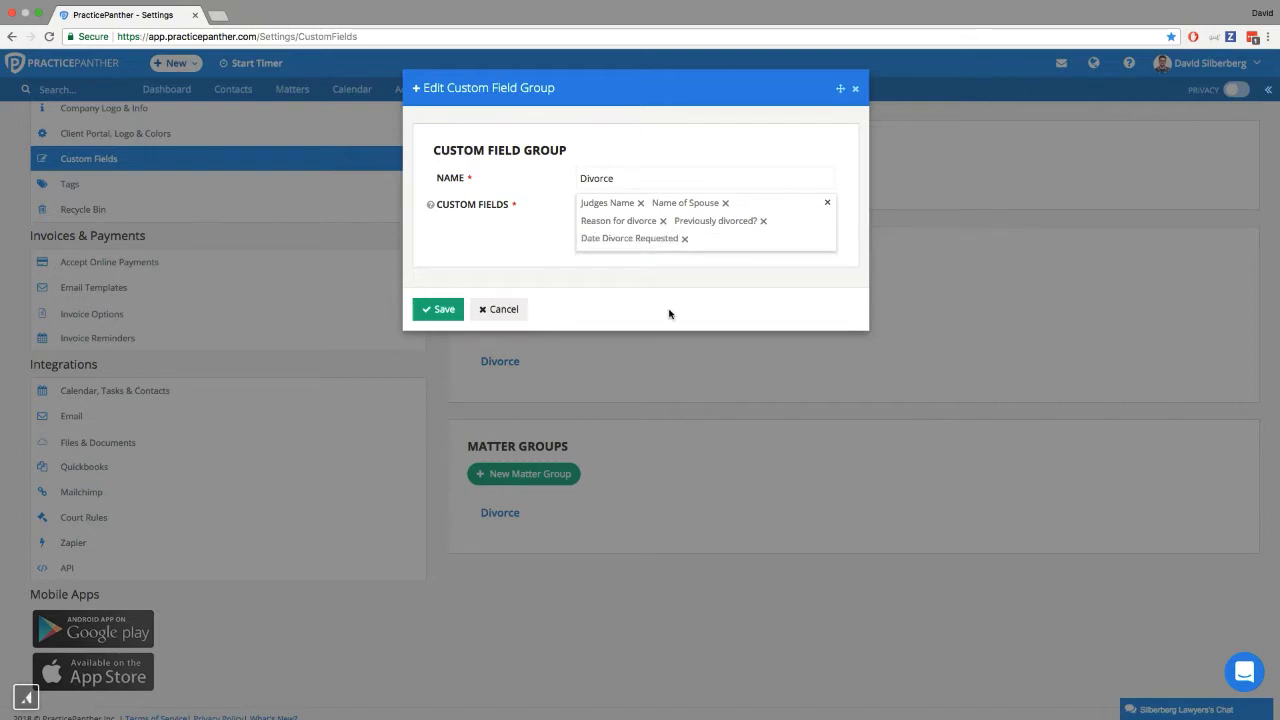
left_click(436, 309)
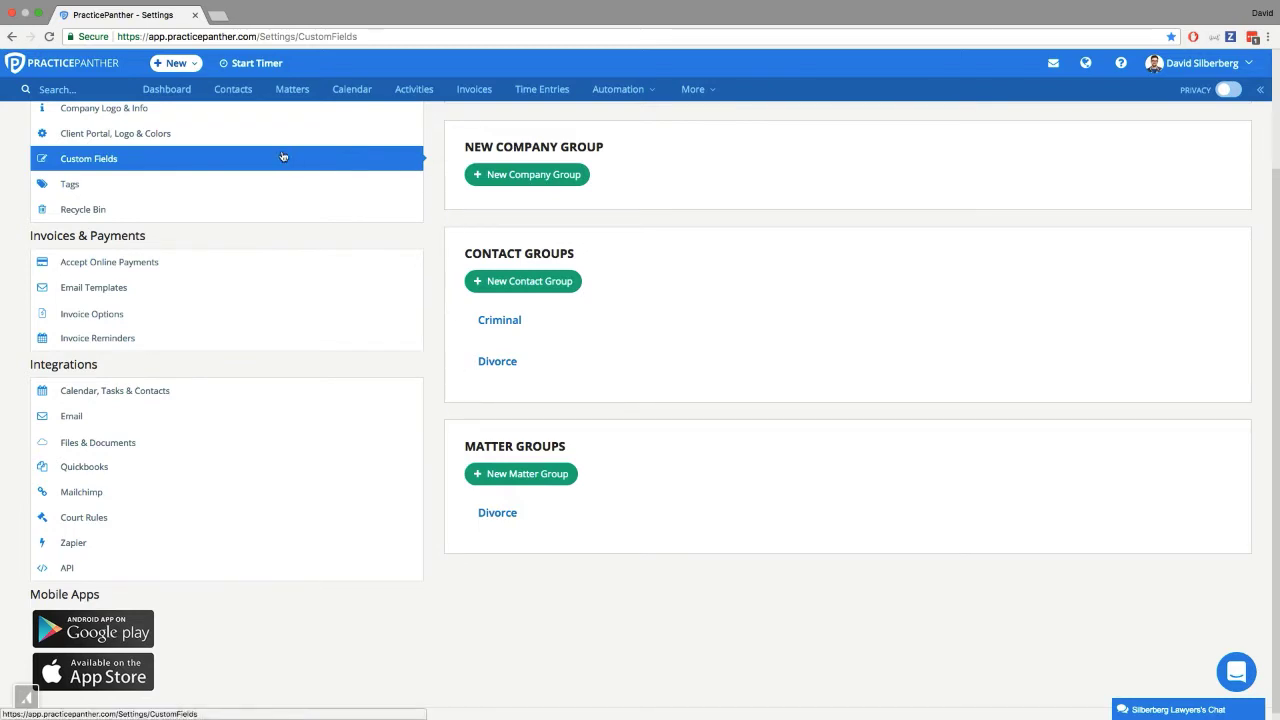
Step: Start a new matter and review the custom fields shown on it by default
left_click(187, 70)
left_click(230, 122)
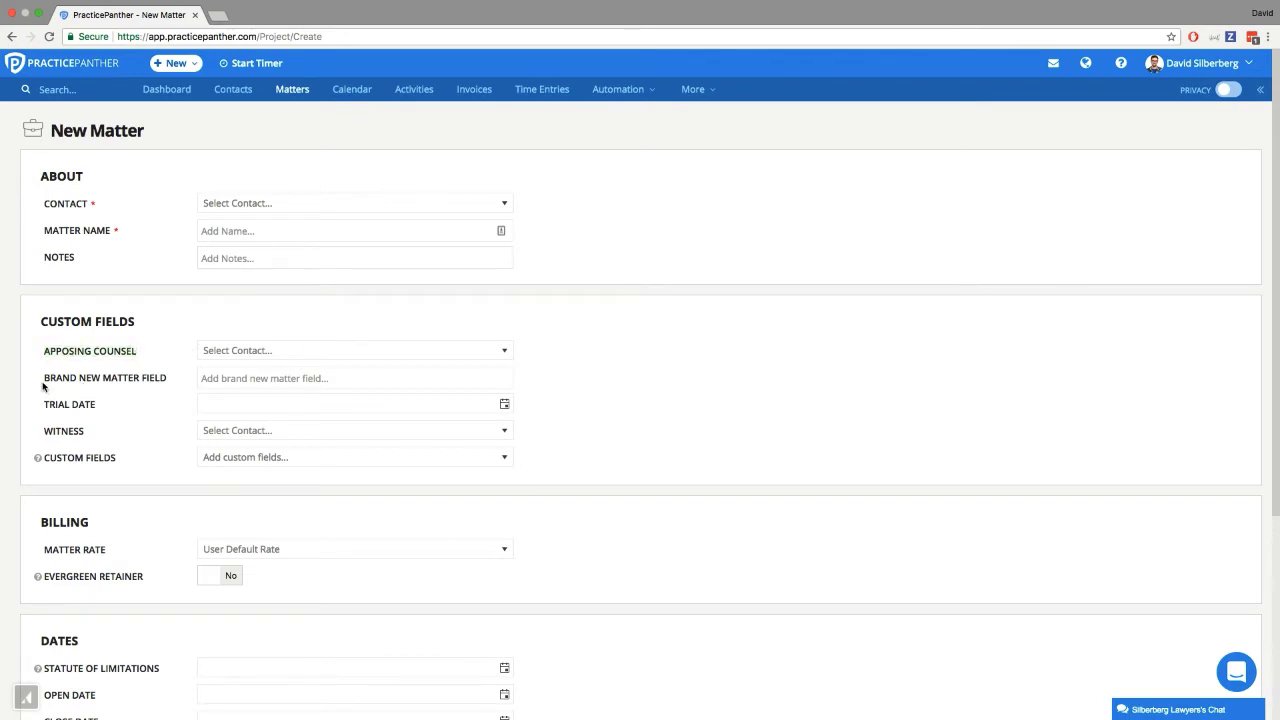
left_click_drag(44, 380, 160, 381)
left_click_drag(44, 405, 98, 406)
Step: Add the Divorce custom group to the new matter's custom fields and review the added fields
left_click(228, 463)
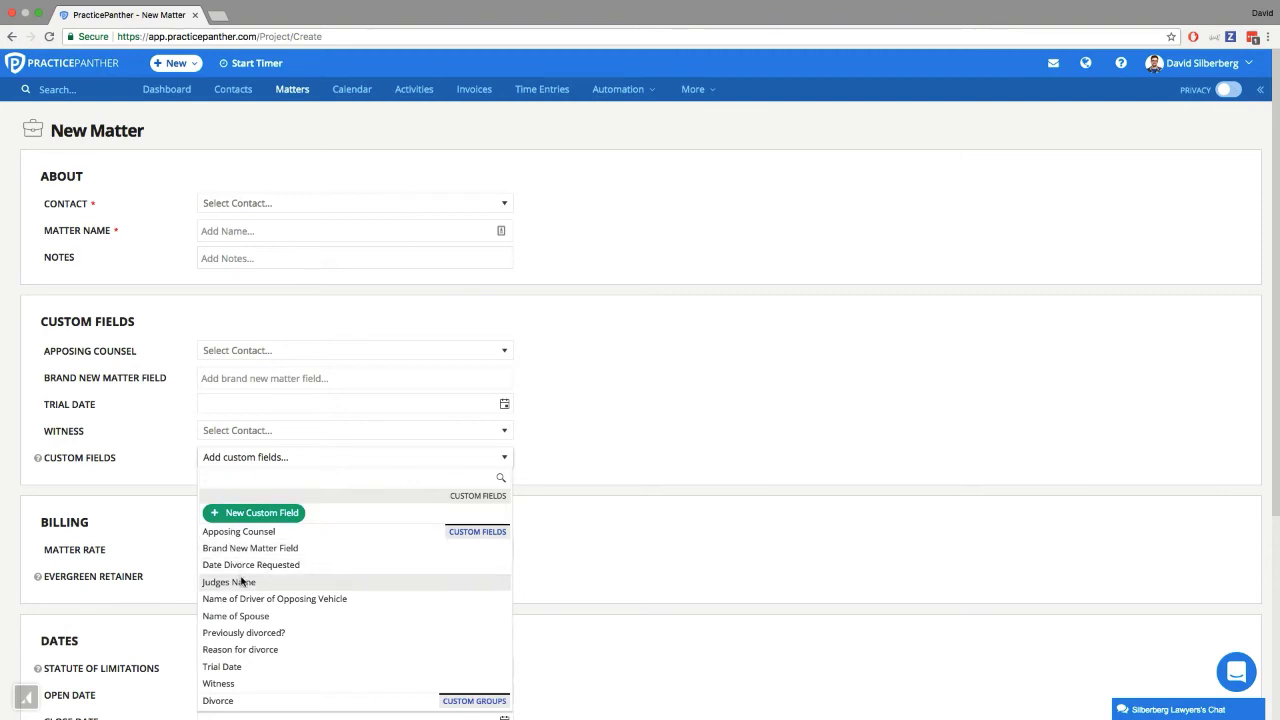
left_click(257, 706)
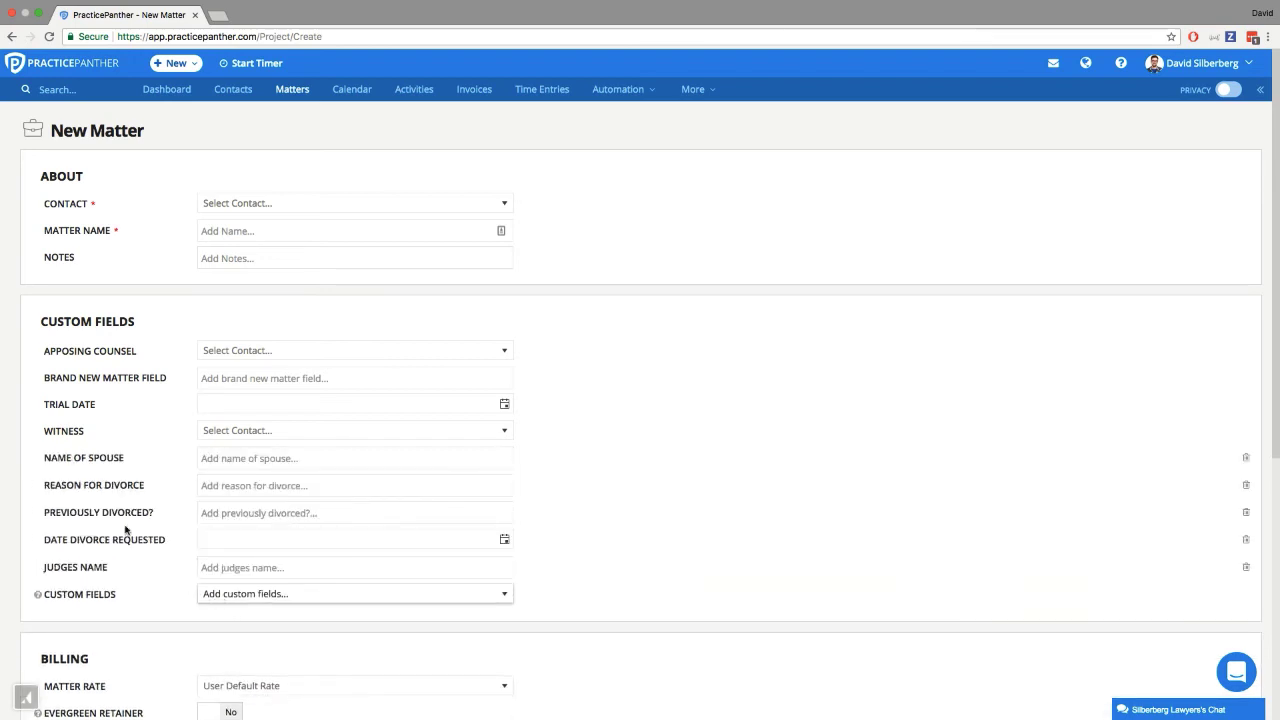
left_click_drag(40, 458, 123, 455)
left_click(110, 470)
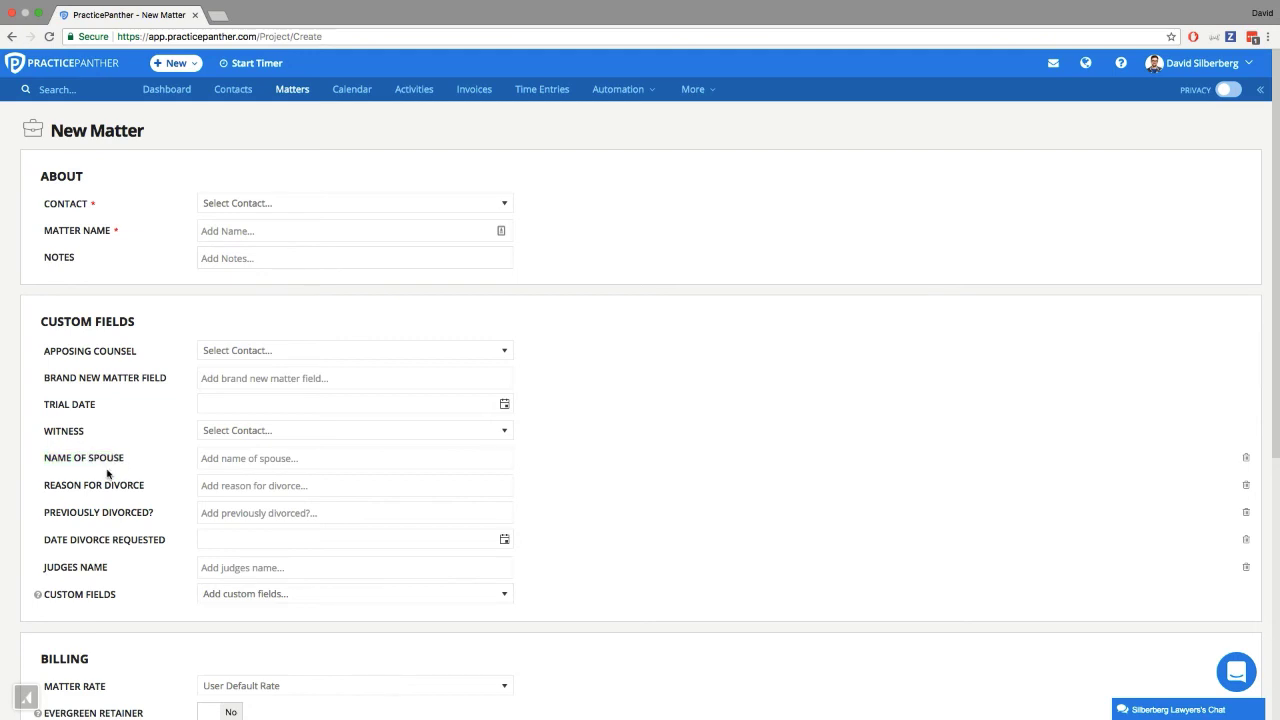